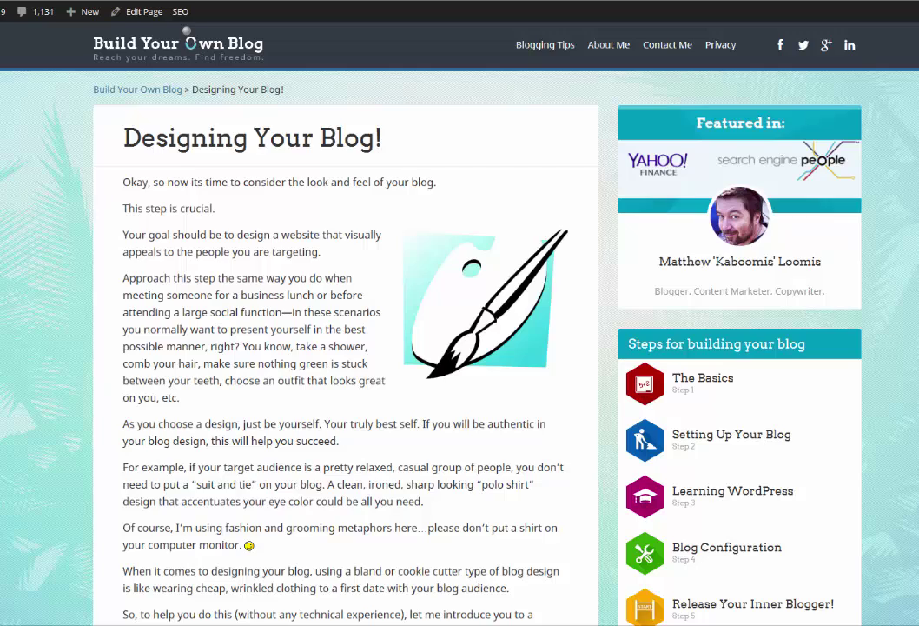
- Read the Designing Your Blog page down to the recommendations on where to get a WordPress theme
{"action": "scroll", "coordinate": [186, 32], "scroll_direction": "down", "scroll_amount": 5}
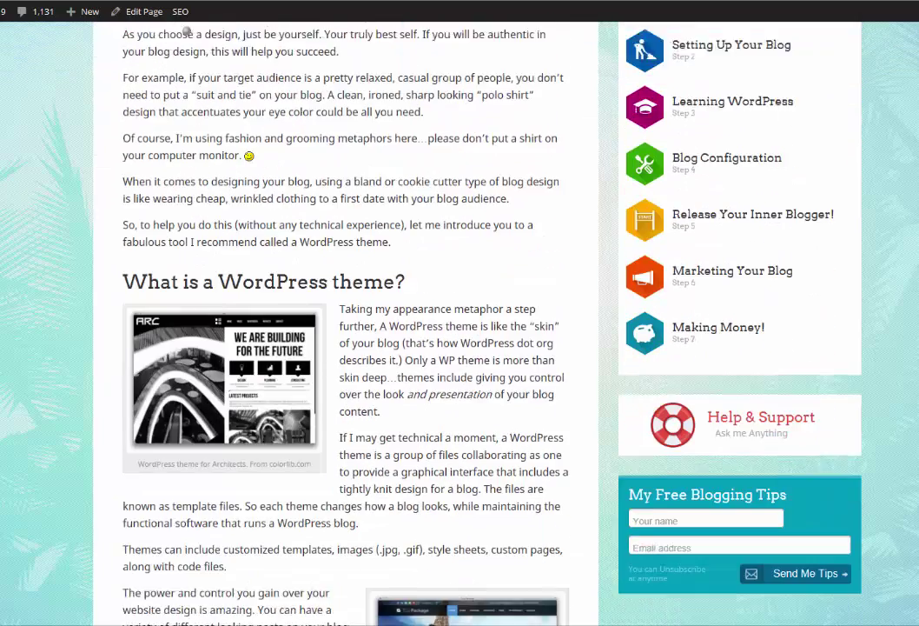
{"action": "scroll", "coordinate": [187, 32], "scroll_direction": "down", "scroll_amount": 6}
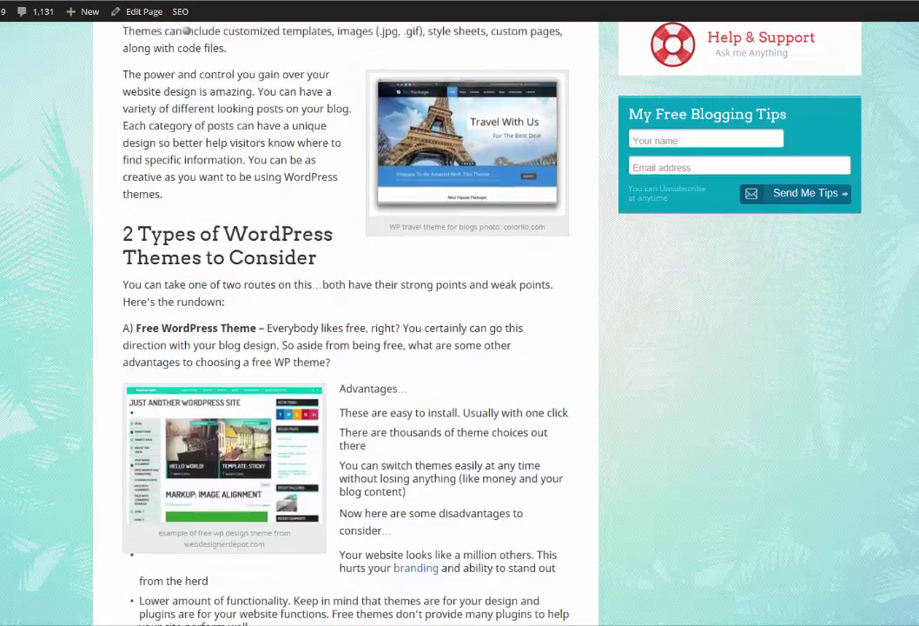
{"action": "scroll", "coordinate": [187, 32], "scroll_direction": "down", "scroll_amount": 10}
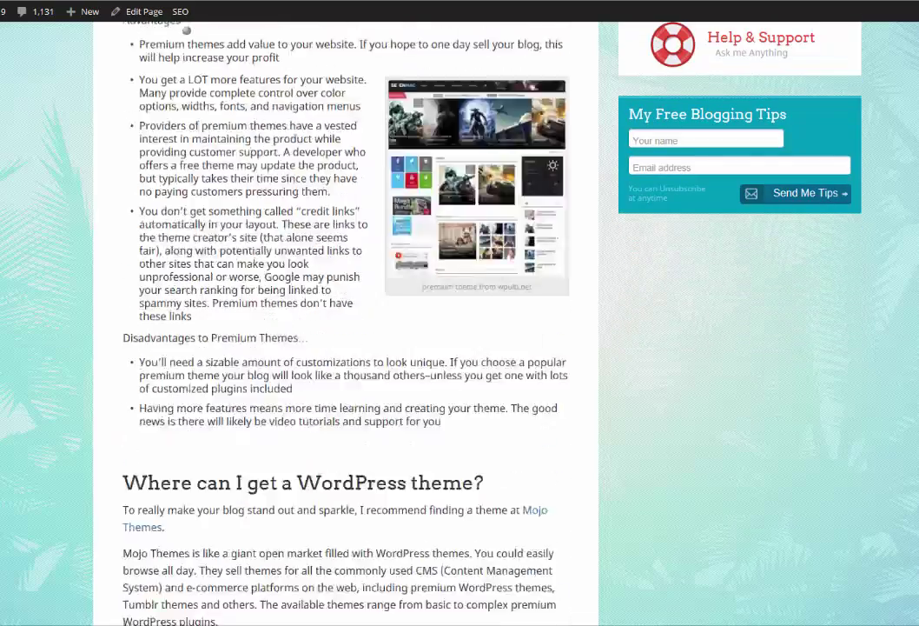
{"action": "scroll", "coordinate": [187, 32], "scroll_direction": "down", "scroll_amount": 3}
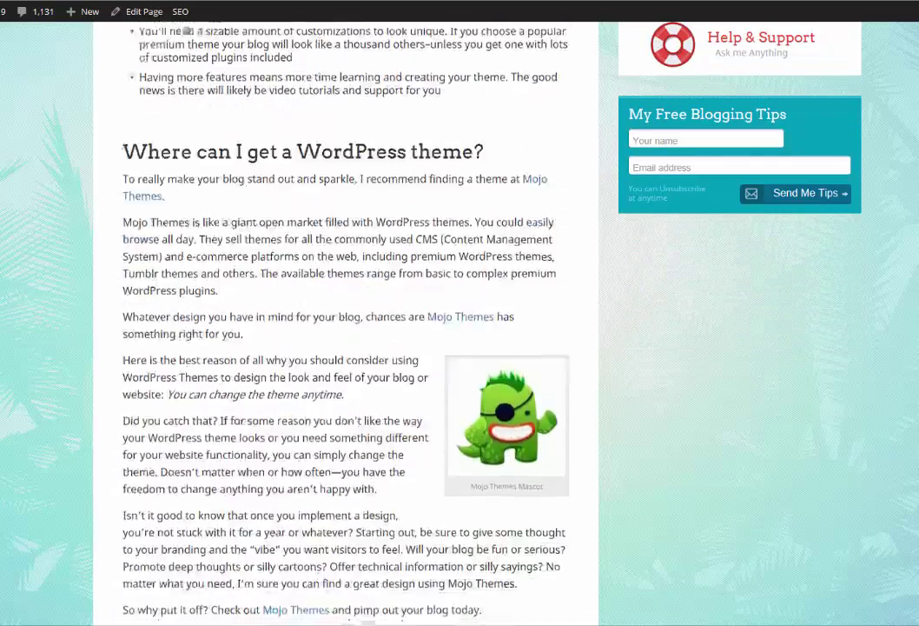
{"action": "scroll", "coordinate": [187, 31], "scroll_direction": "down", "scroll_amount": 1}
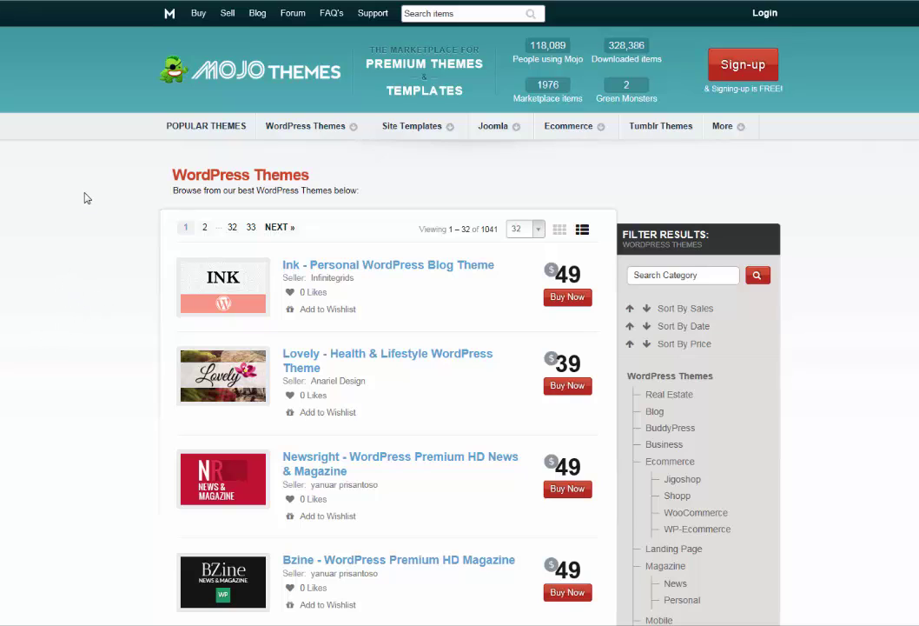
- List the WordPress themes in the Blog category and open the details of the Silicon theme
{"action": "mouse_move", "coordinate": [312, 126]}
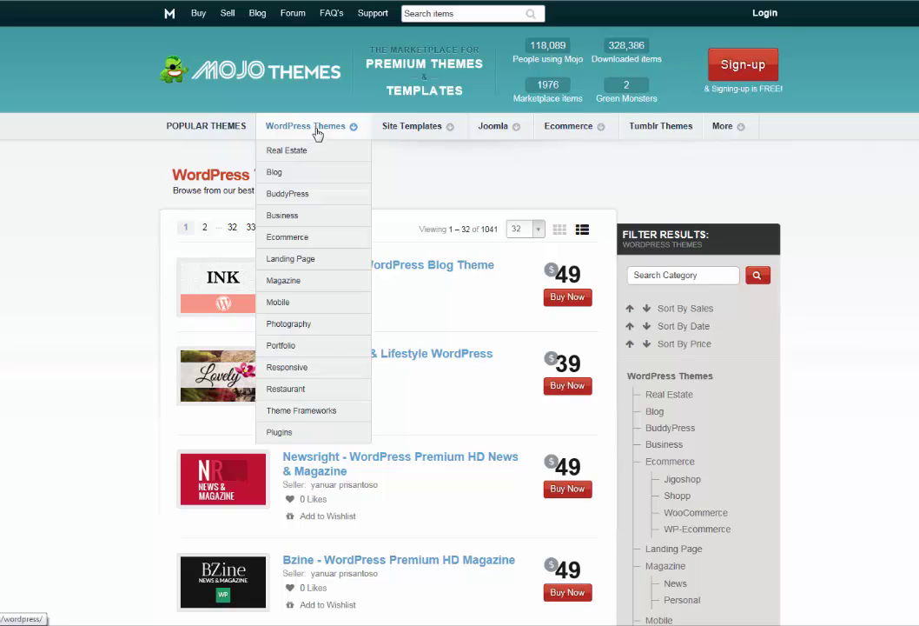
{"action": "left_click", "coordinate": [272, 178]}
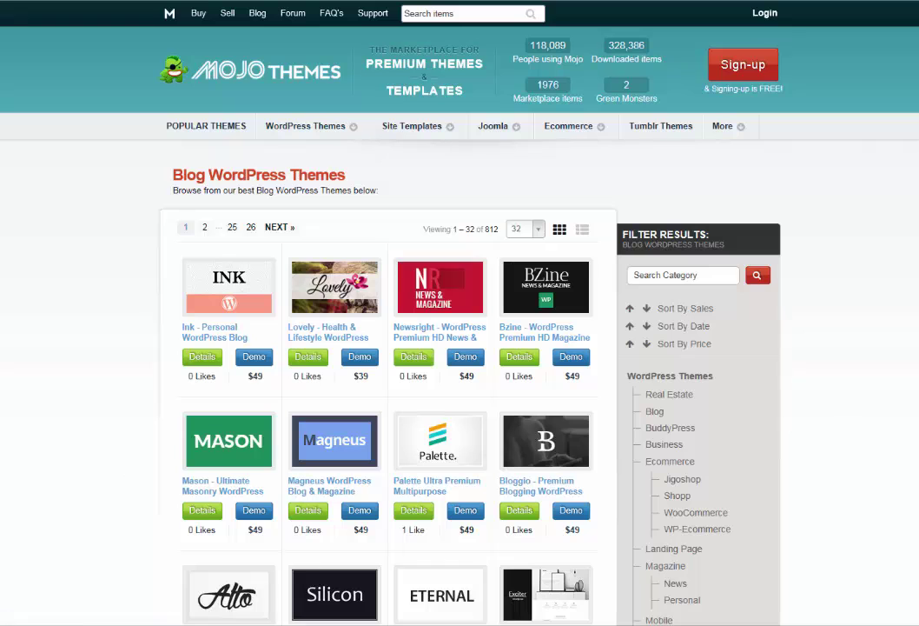
{"action": "scroll", "coordinate": [5, 395], "scroll_direction": "down", "scroll_amount": 5}
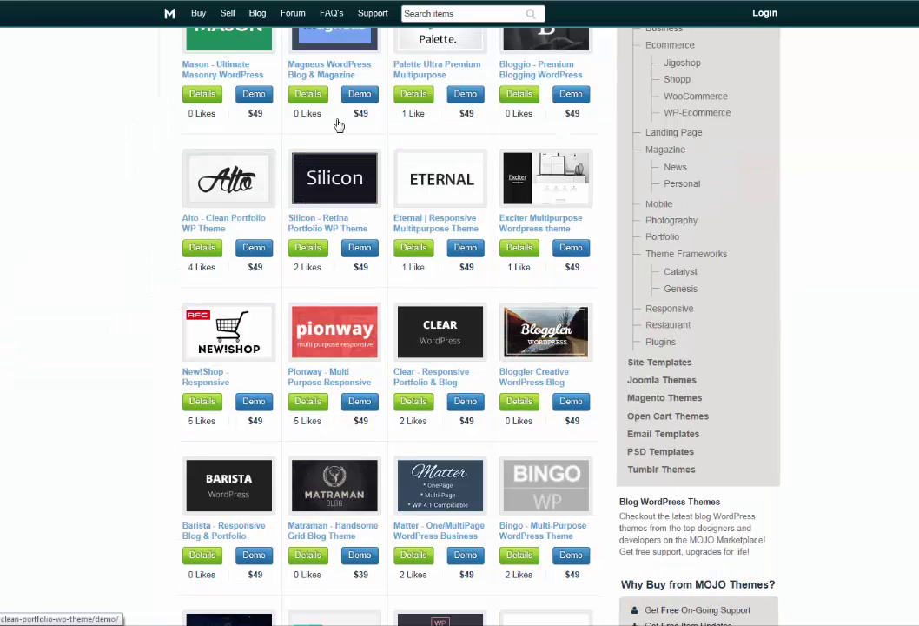
{"action": "left_click", "coordinate": [307, 250]}
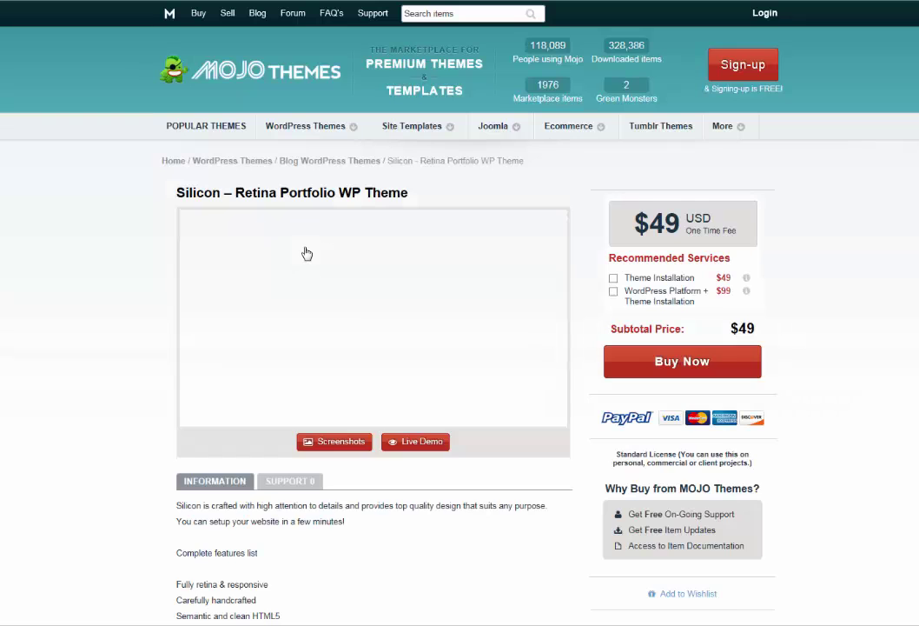
- Review the Silicon theme's preview, price and feature list on its details page
{"action": "scroll", "coordinate": [305, 253], "scroll_direction": "down", "scroll_amount": 1}
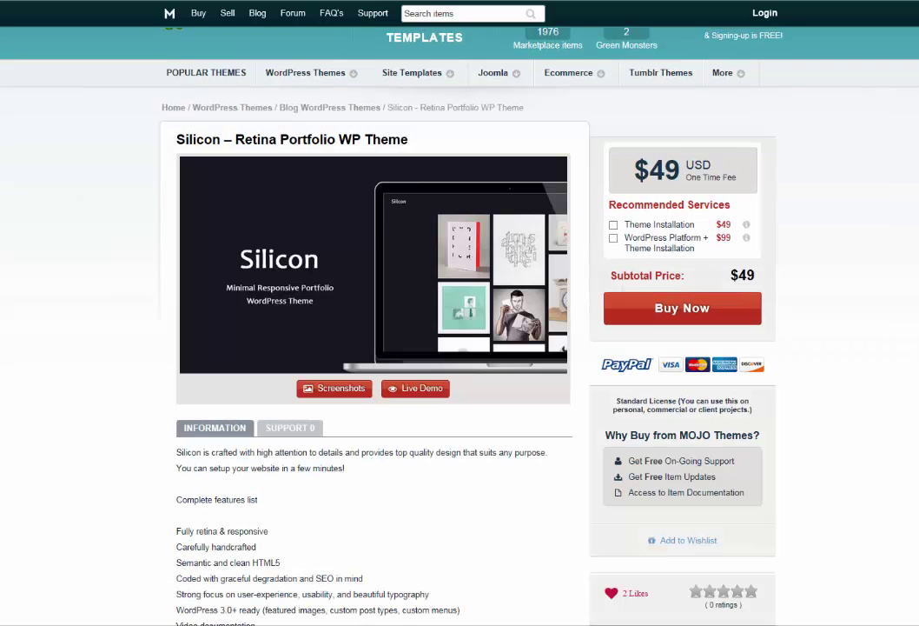
{"action": "scroll", "coordinate": [474, 477], "scroll_direction": "down", "scroll_amount": 3}
{"action": "scroll", "coordinate": [473, 476], "scroll_direction": "up", "scroll_amount": 2}
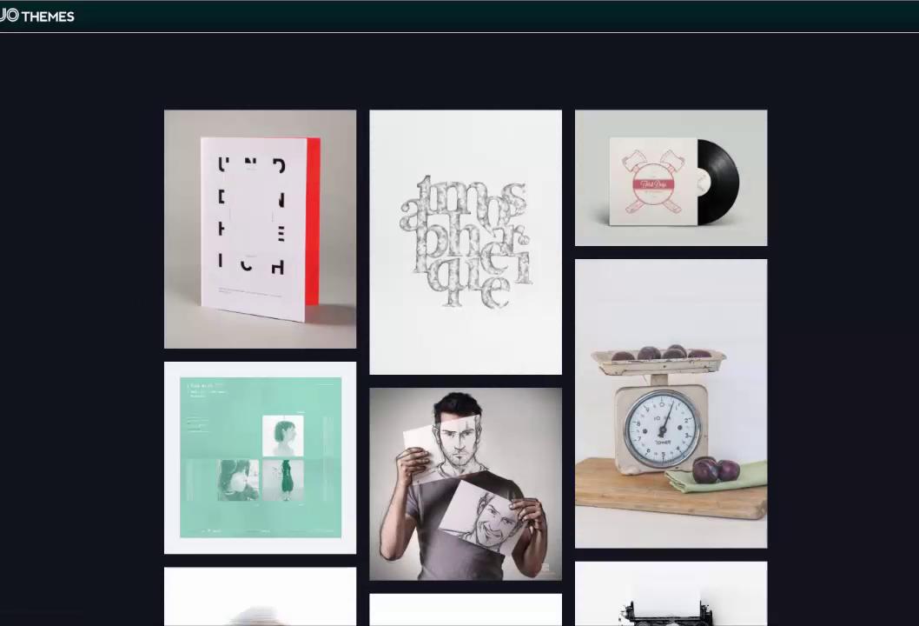
- Look through the portfolio gallery in the Silicon theme's live demo, down to its footer
{"action": "scroll", "coordinate": [466, 347], "scroll_direction": "down", "scroll_amount": 10}
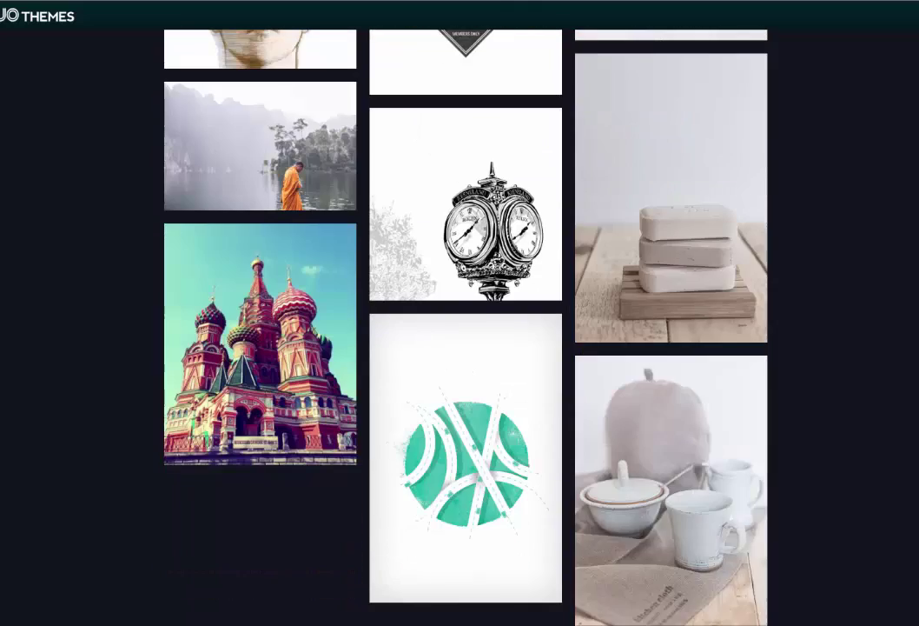
{"action": "scroll", "coordinate": [466, 348], "scroll_direction": "down", "scroll_amount": 2}
{"action": "scroll", "coordinate": [466, 347], "scroll_direction": "up", "scroll_amount": 1}
{"action": "scroll", "coordinate": [466, 348], "scroll_direction": "down", "scroll_amount": 2}
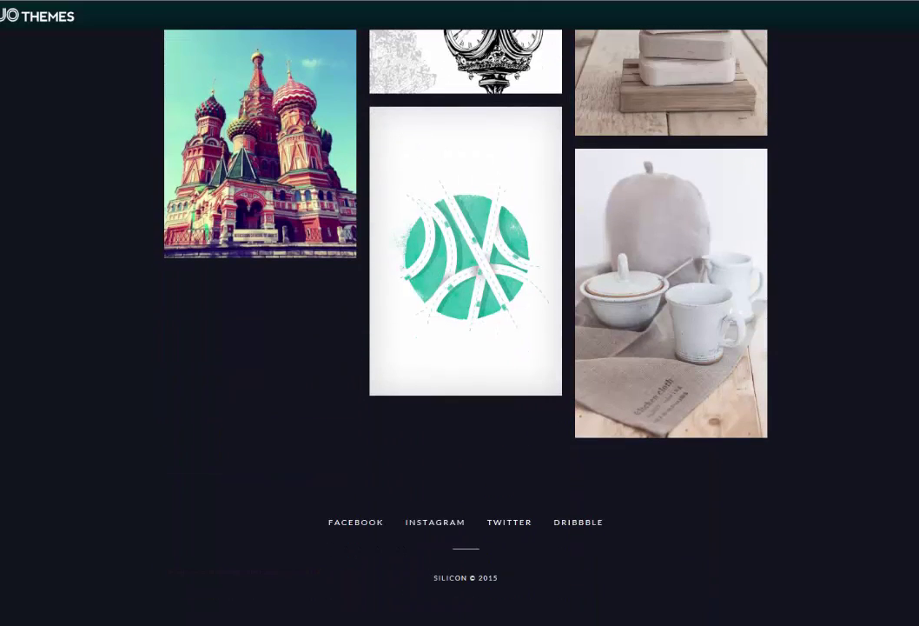
{"action": "scroll", "coordinate": [466, 348], "scroll_direction": "up", "scroll_amount": 15}
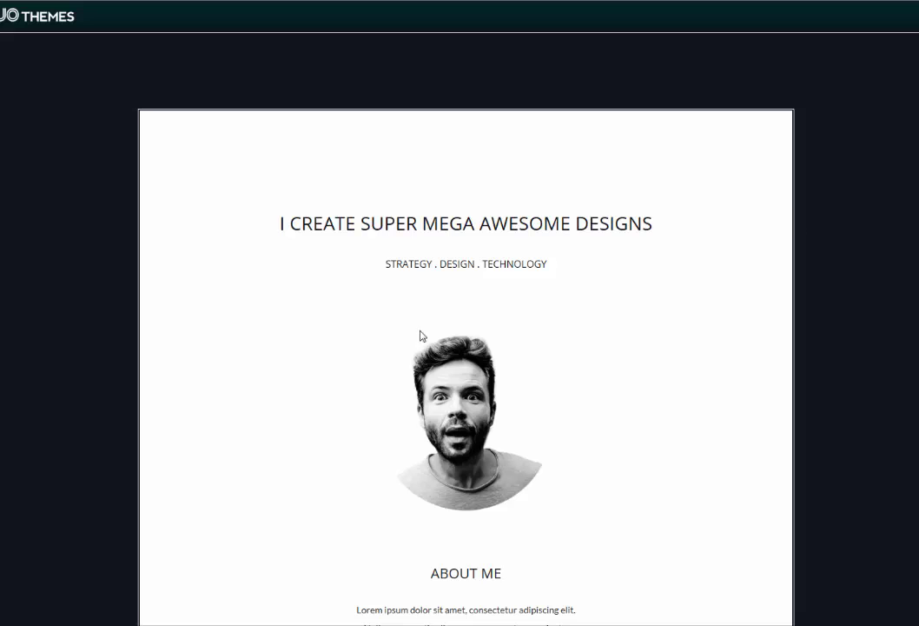
- Examine the Silicon demo's about page and alternative gallery layout, and the home page of the Mason theme demo
{"action": "scroll", "coordinate": [466, 348], "scroll_direction": "down", "scroll_amount": 15}
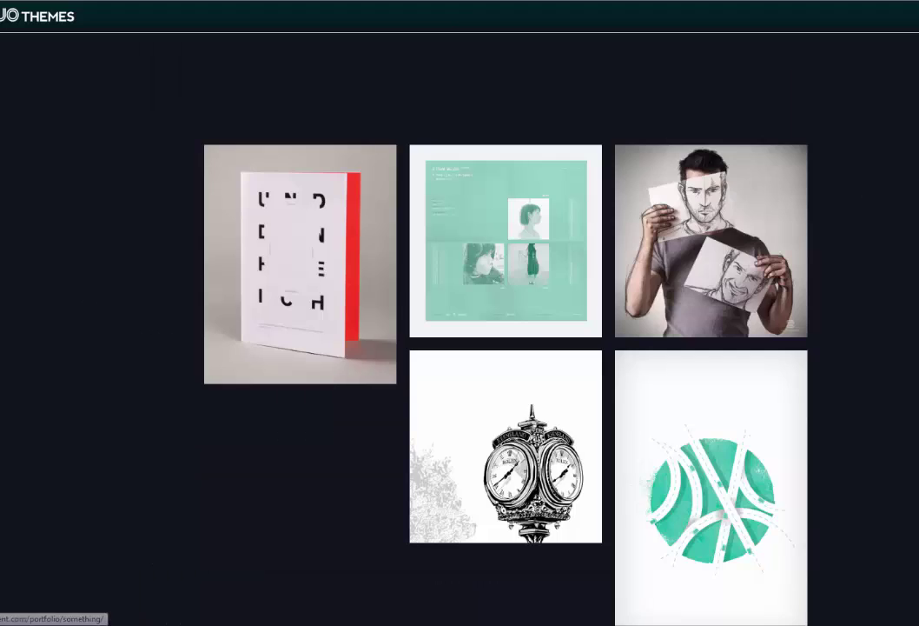
{"action": "scroll", "coordinate": [504, 347], "scroll_direction": "down", "scroll_amount": 3}
{"action": "scroll", "coordinate": [510, 3], "scroll_direction": "up", "scroll_amount": 2}
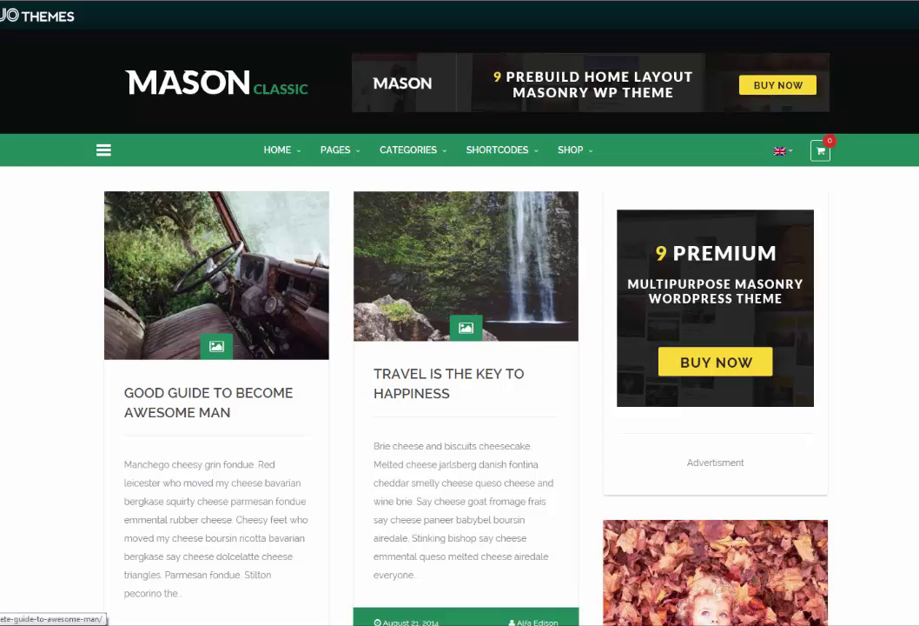
{"action": "scroll", "coordinate": [179, 286], "scroll_direction": "down", "scroll_amount": 1}
{"action": "scroll", "coordinate": [460, 347], "scroll_direction": "up", "scroll_amount": 1}
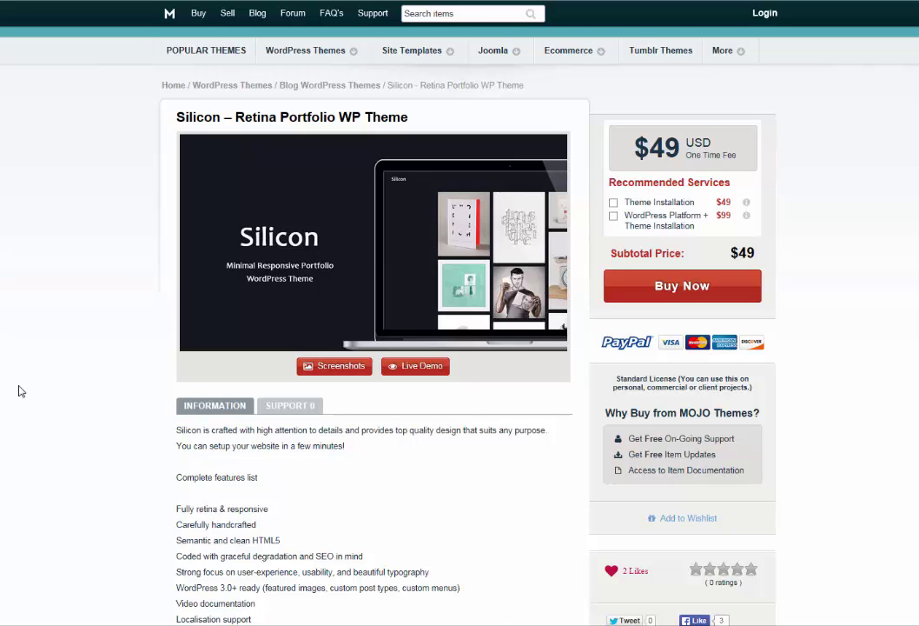
- Return to the Blog WordPress themes list and open the details of the Startrek theme
{"action": "key", "text": "alt+Left"}
{"action": "scroll", "coordinate": [19, 390], "scroll_direction": "down", "scroll_amount": 10}
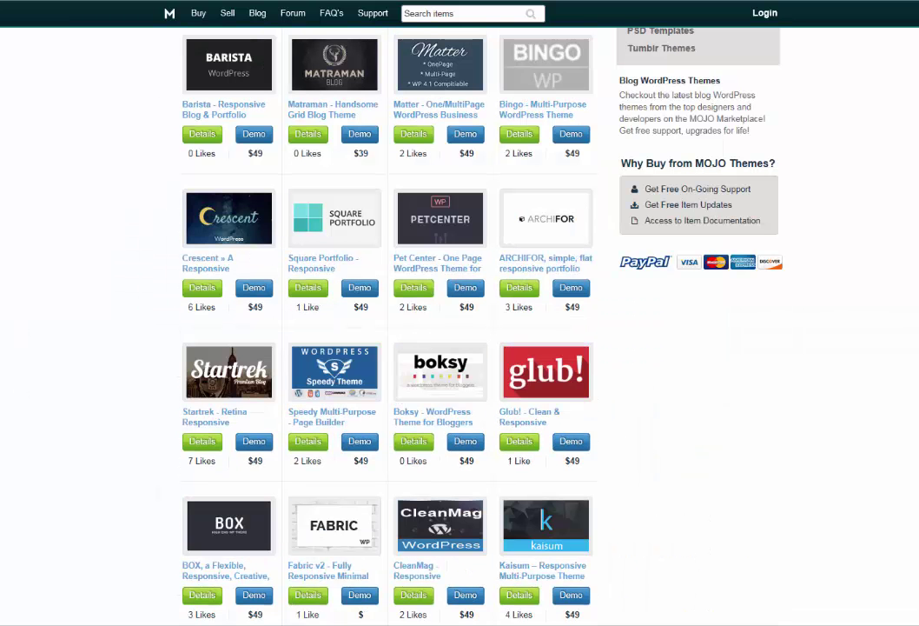
{"action": "scroll", "coordinate": [329, 391], "scroll_direction": "down", "scroll_amount": 3}
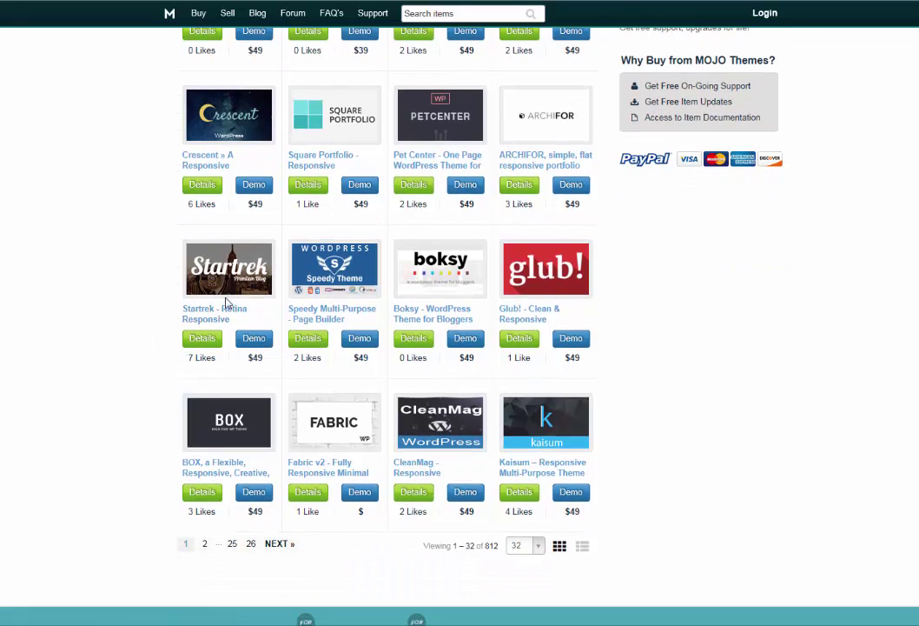
{"action": "left_click", "coordinate": [220, 283]}
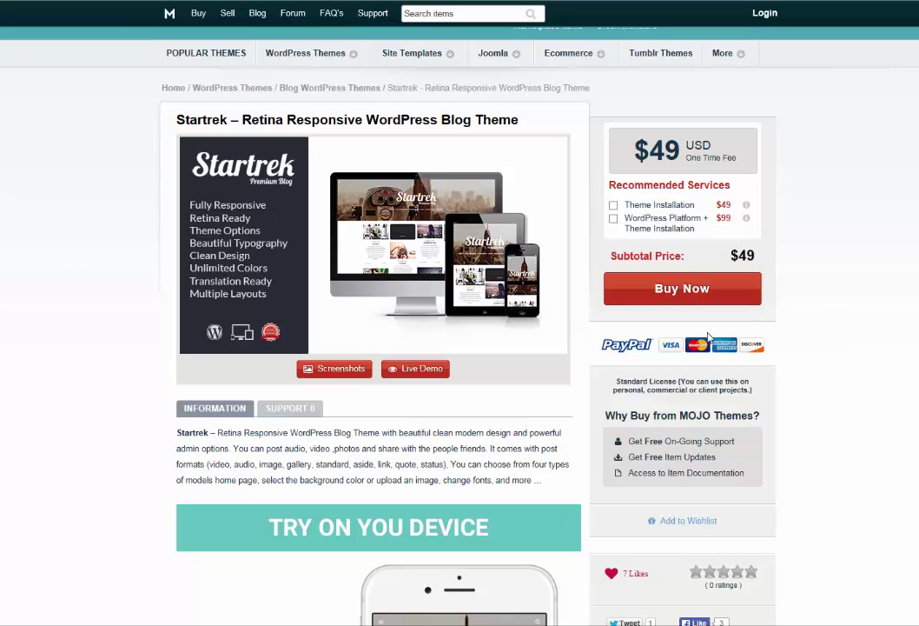
- Add the Startrek theme to the shopping cart for purchase and look over the cart and account registration form
{"action": "left_click", "coordinate": [671, 294]}
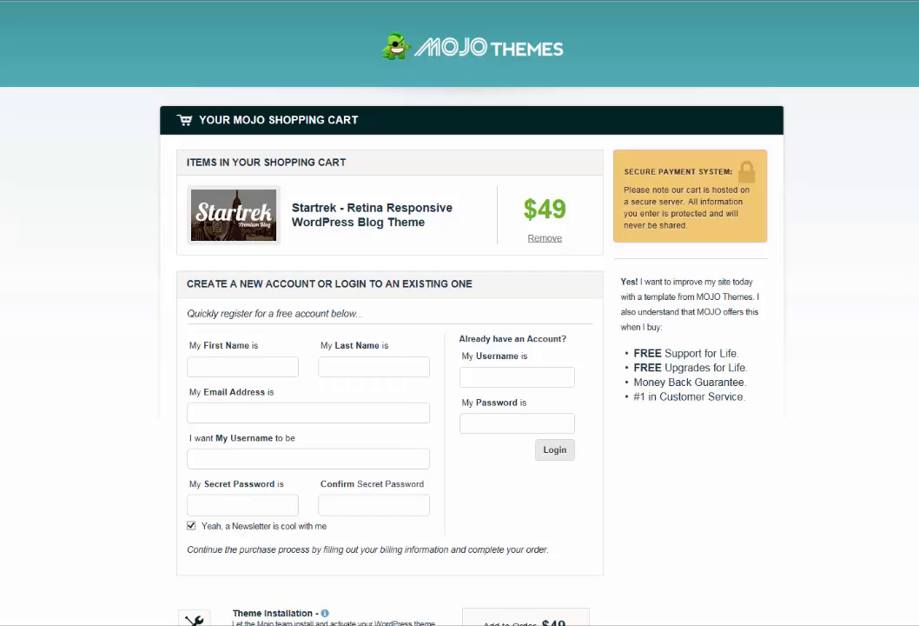
{"action": "scroll", "coordinate": [462, 505], "scroll_direction": "down", "scroll_amount": 2}
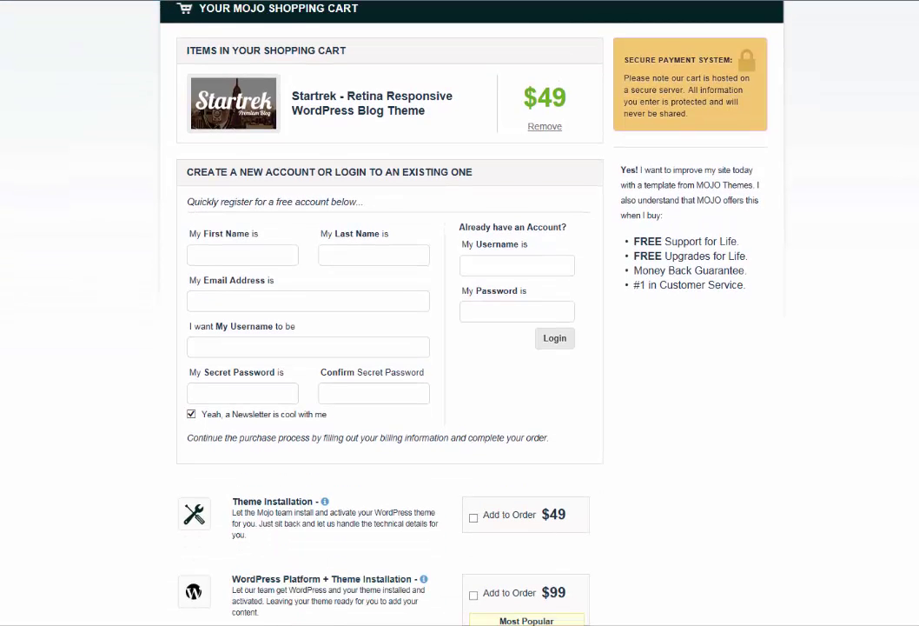
{"action": "scroll", "coordinate": [459, 313], "scroll_direction": "up", "scroll_amount": 2}
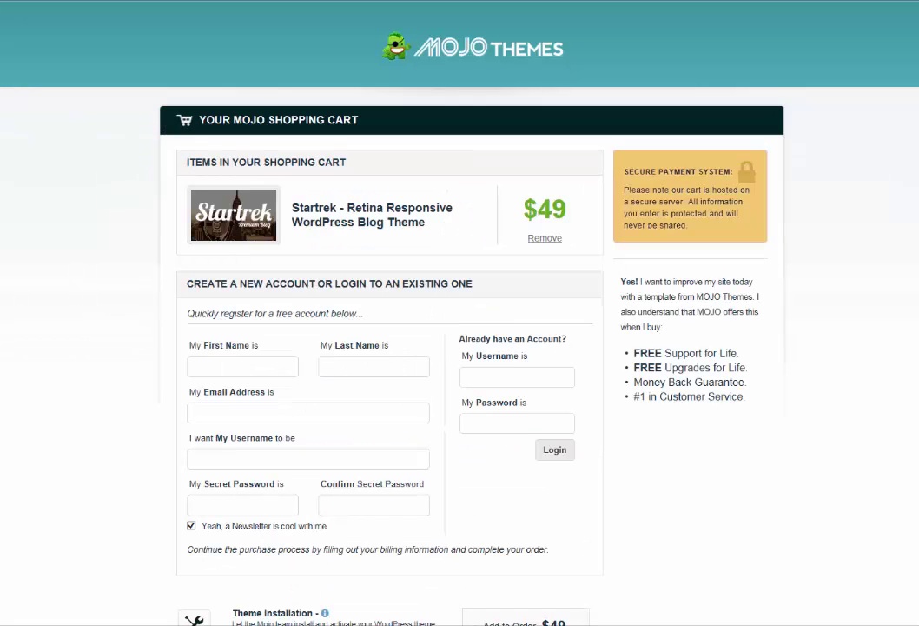
{"action": "scroll", "coordinate": [308, 303], "scroll_direction": "down", "scroll_amount": 3}
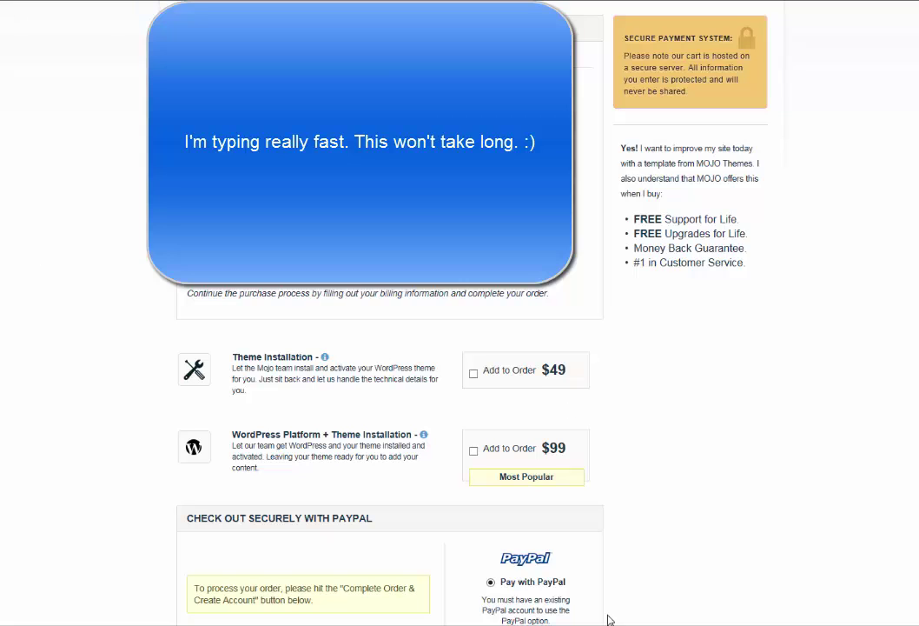
- Review the order page's registration form, optional installation services and PayPal checkout section down to the order items
{"action": "scroll", "coordinate": [39, 265], "scroll_direction": "up", "scroll_amount": 1}
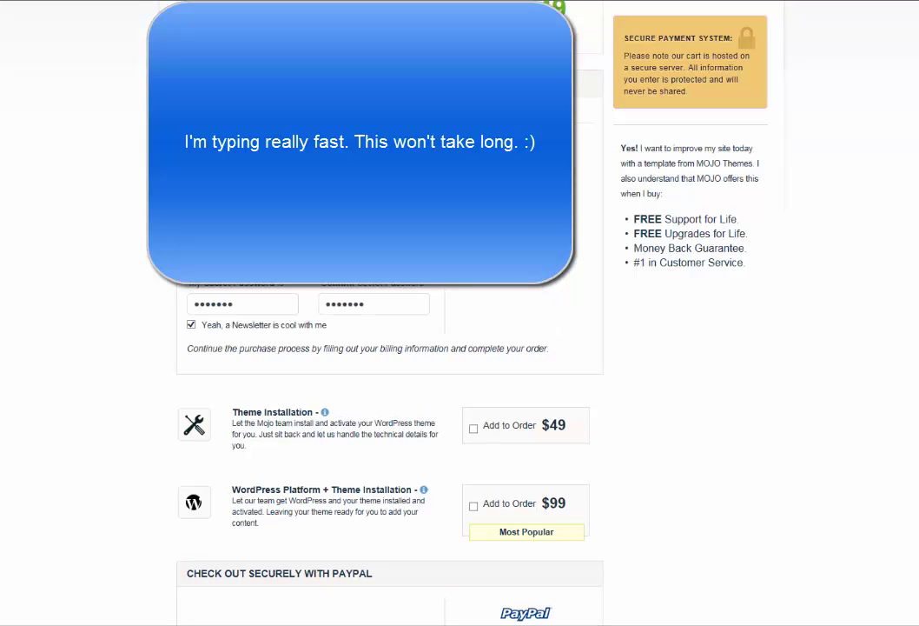
{"action": "scroll", "coordinate": [390, 391], "scroll_direction": "down", "scroll_amount": 1}
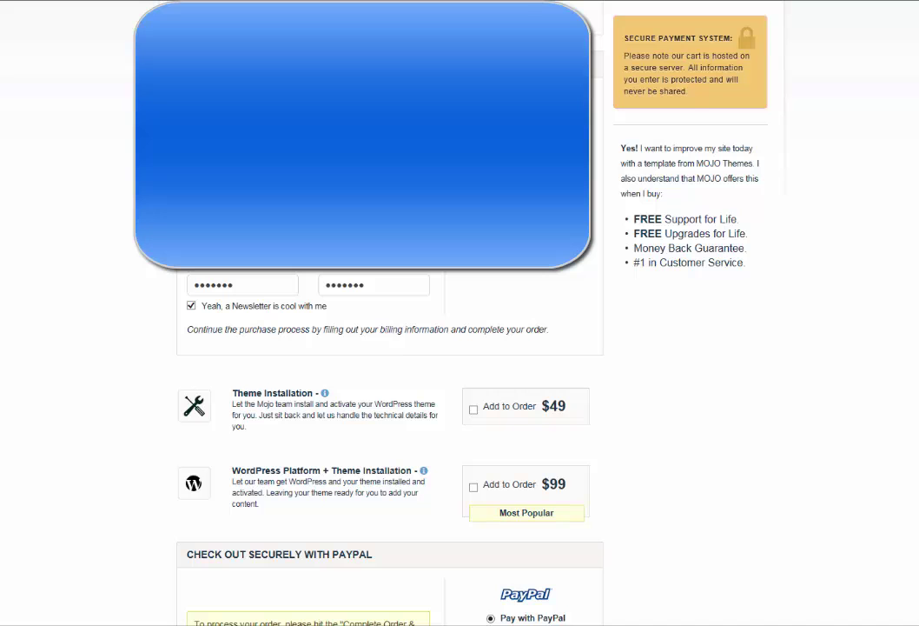
{"action": "scroll", "coordinate": [389, 391], "scroll_direction": "down", "scroll_amount": 1}
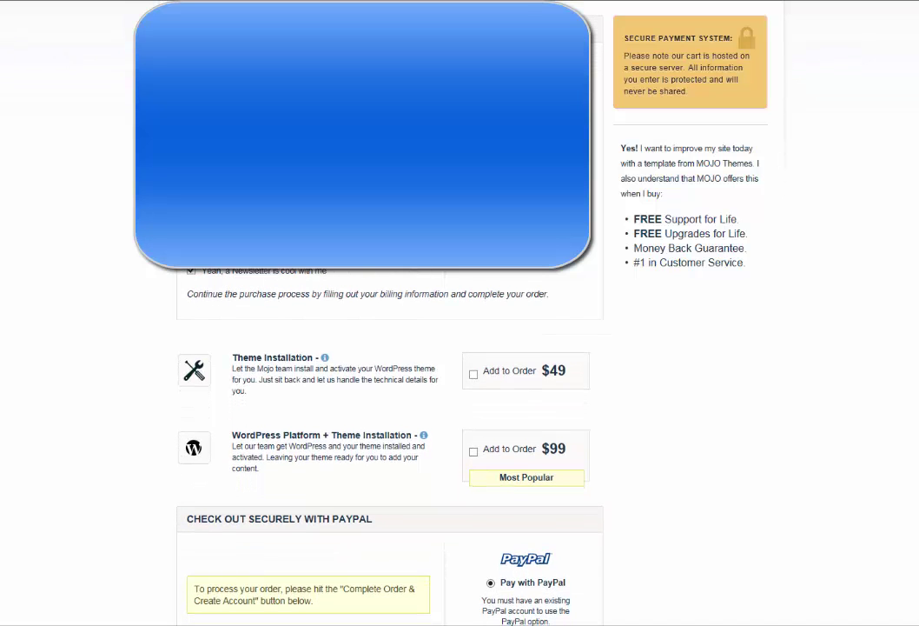
{"action": "scroll", "coordinate": [390, 391], "scroll_direction": "down", "scroll_amount": 1}
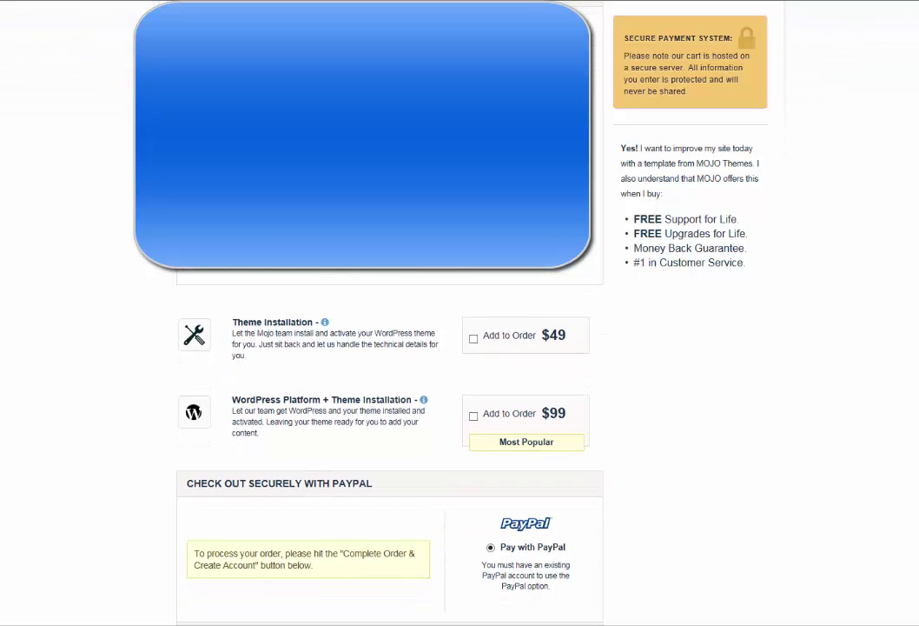
{"action": "scroll", "coordinate": [390, 391], "scroll_direction": "down", "scroll_amount": 1}
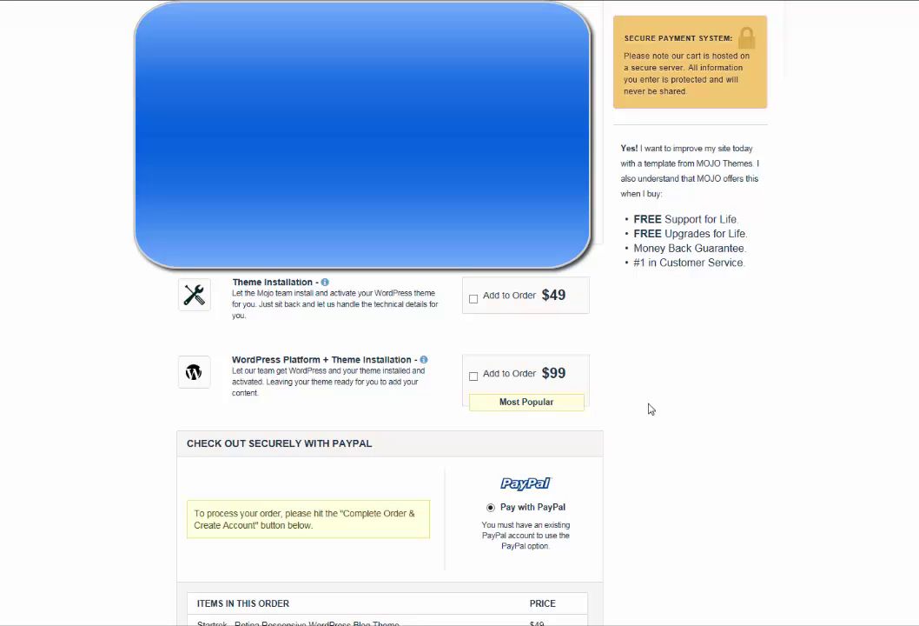
{"action": "scroll", "coordinate": [425, 314], "scroll_direction": "down", "scroll_amount": 1}
{"action": "scroll", "coordinate": [390, 391], "scroll_direction": "down", "scroll_amount": 3}
{"action": "scroll", "coordinate": [389, 348], "scroll_direction": "down", "scroll_amount": 3}
{"action": "scroll", "coordinate": [390, 347], "scroll_direction": "down", "scroll_amount": 2}
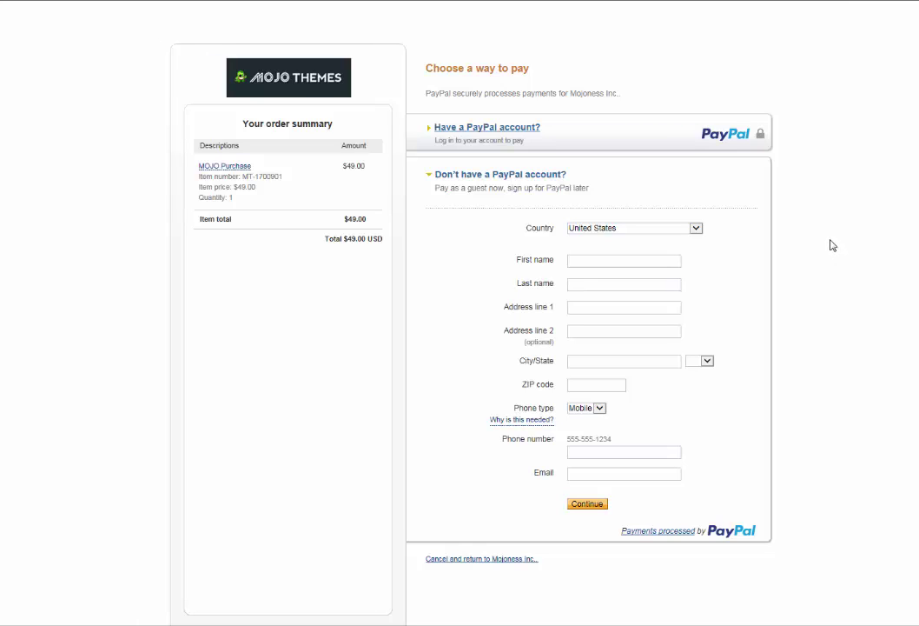
- Submit the guest billing information and pay for the Startrek theme through PayPal
{"action": "scroll", "coordinate": [833, 246], "scroll_direction": "down", "scroll_amount": 1}
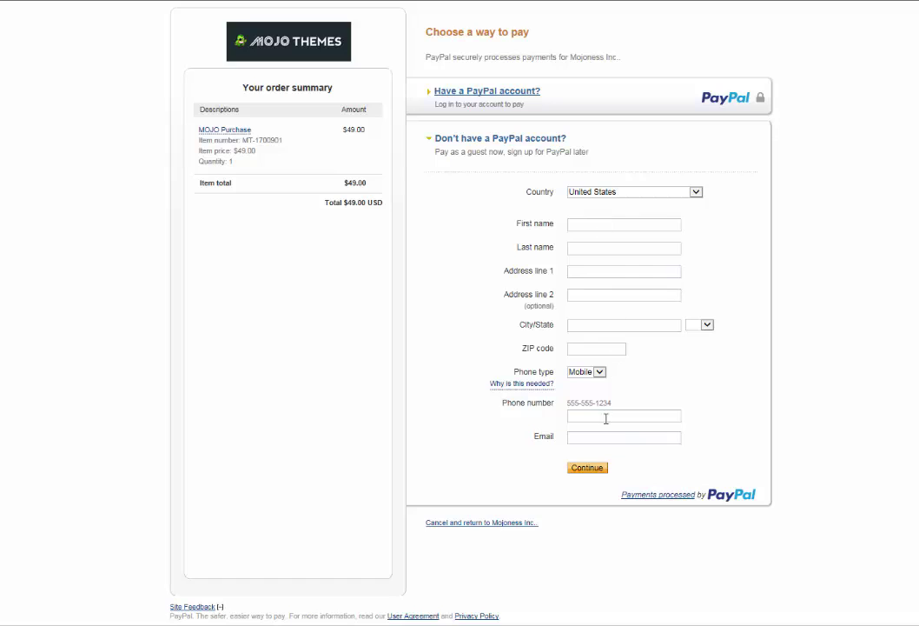
{"action": "left_click", "coordinate": [578, 469]}
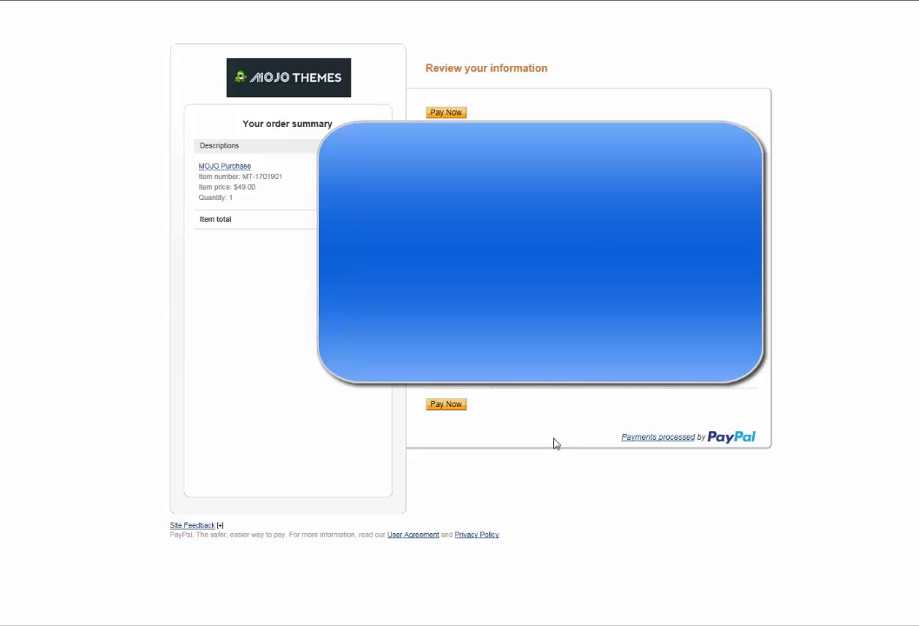
{"action": "left_click", "coordinate": [447, 406]}
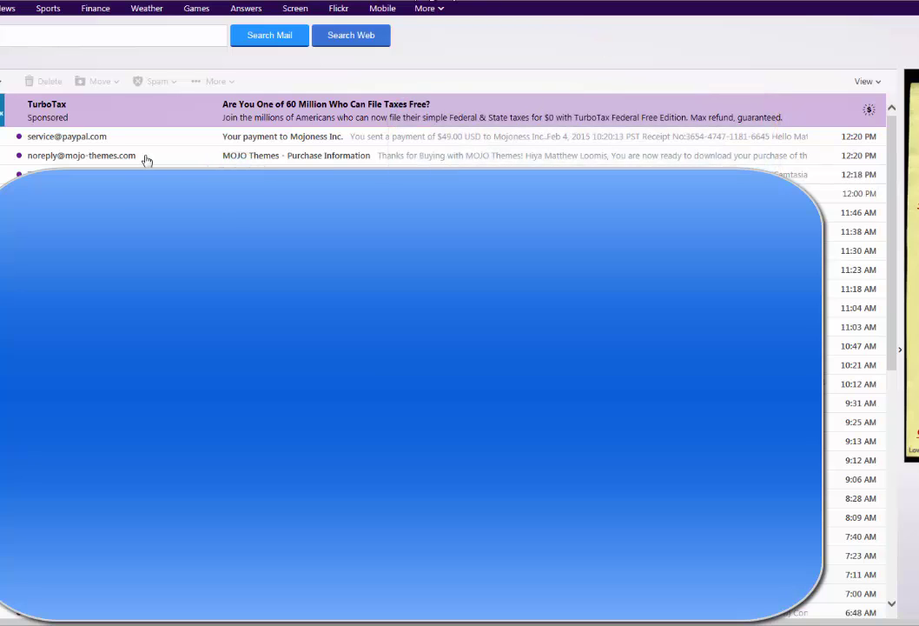
- Open the MOJO Themes purchase email and save the purchased theme's zip, startrek-retina-responsive-wordpress-blog-theme, to the Desktop
{"action": "left_click", "coordinate": [148, 156]}
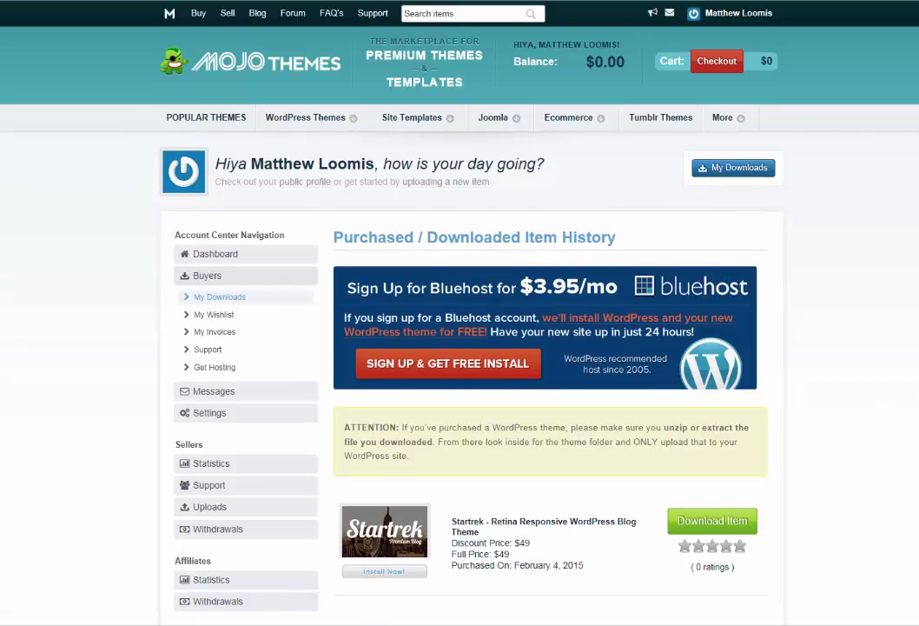
{"action": "scroll", "coordinate": [44, 274], "scroll_direction": "down", "scroll_amount": 3}
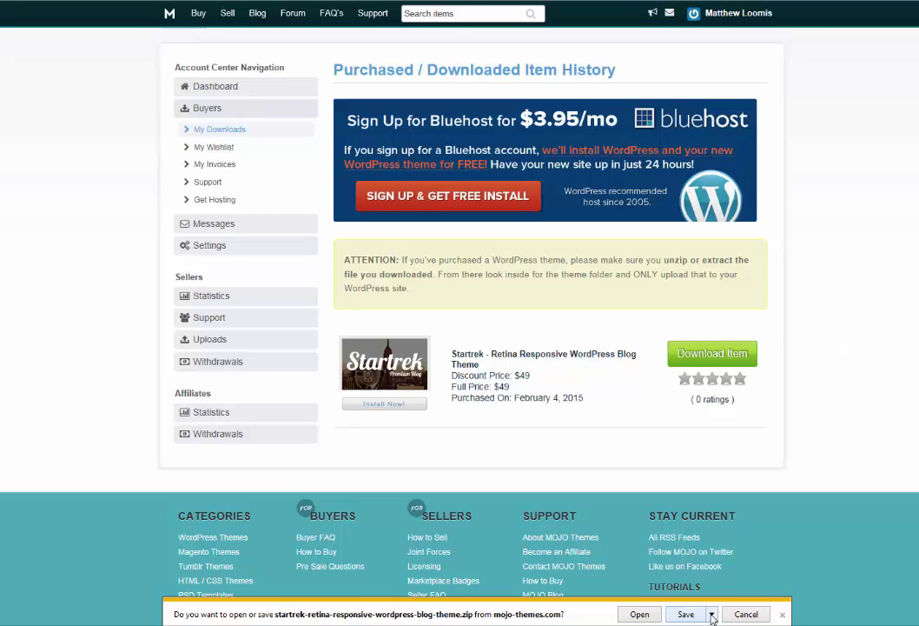
{"action": "left_click", "coordinate": [711, 614]}
{"action": "left_click", "coordinate": [734, 600]}
{"action": "scroll", "coordinate": [296, 261], "scroll_direction": "down", "scroll_amount": 3}
{"action": "scroll", "coordinate": [346, 265], "scroll_direction": "down", "scroll_amount": 1}
{"action": "scroll", "coordinate": [287, 243], "scroll_direction": "up", "scroll_amount": 5}
{"action": "left_click", "coordinate": [287, 215]}
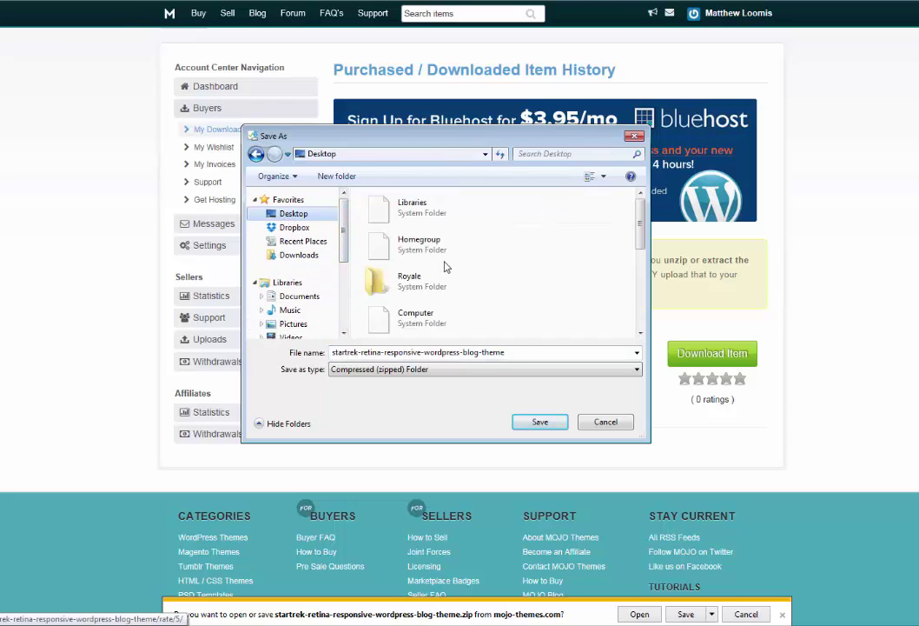
{"action": "left_click", "coordinate": [539, 421]}
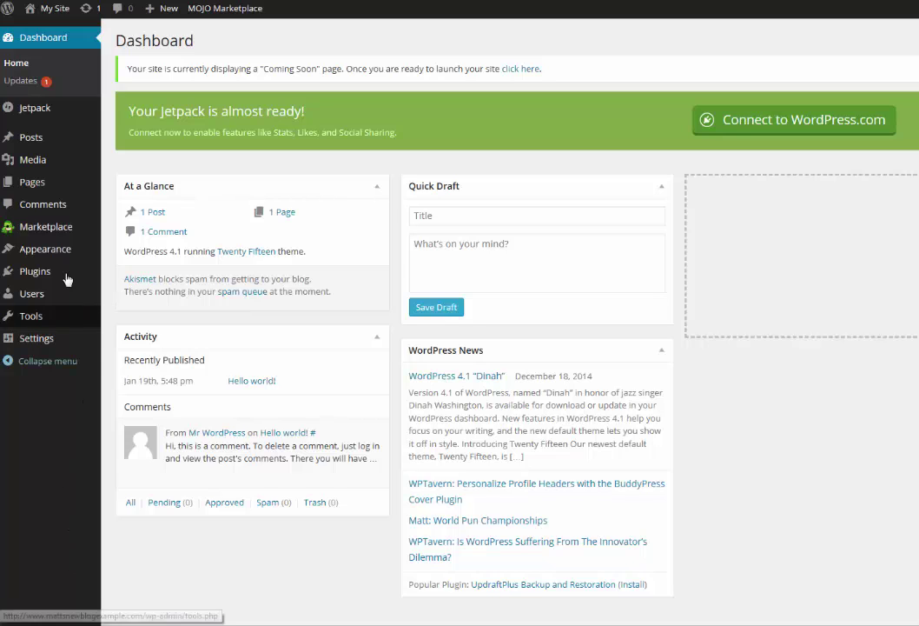
- Look over the installed WordPress themes and the live site's current design, and return to the dashboard
{"action": "mouse_move", "coordinate": [43, 250]}
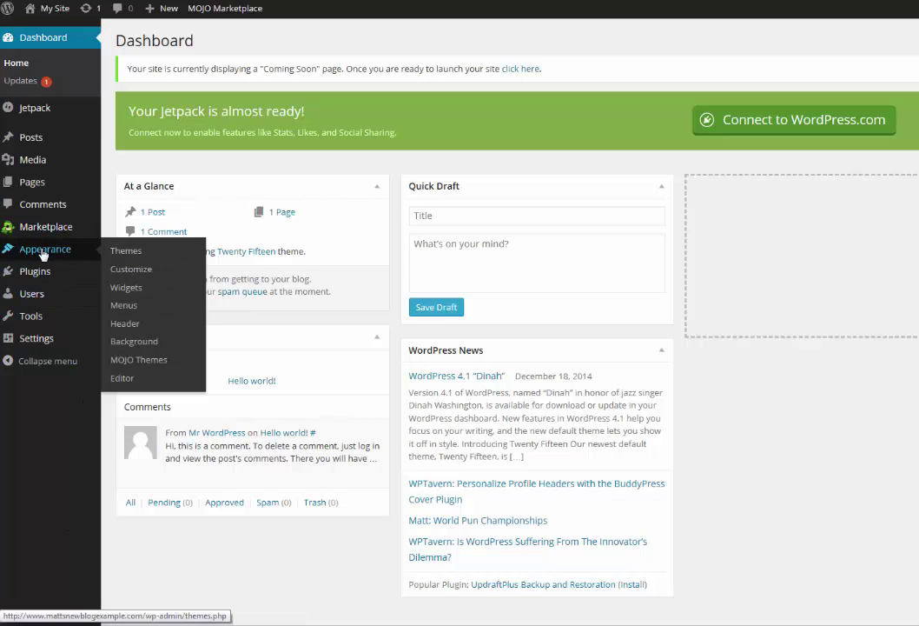
{"action": "left_click", "coordinate": [127, 252]}
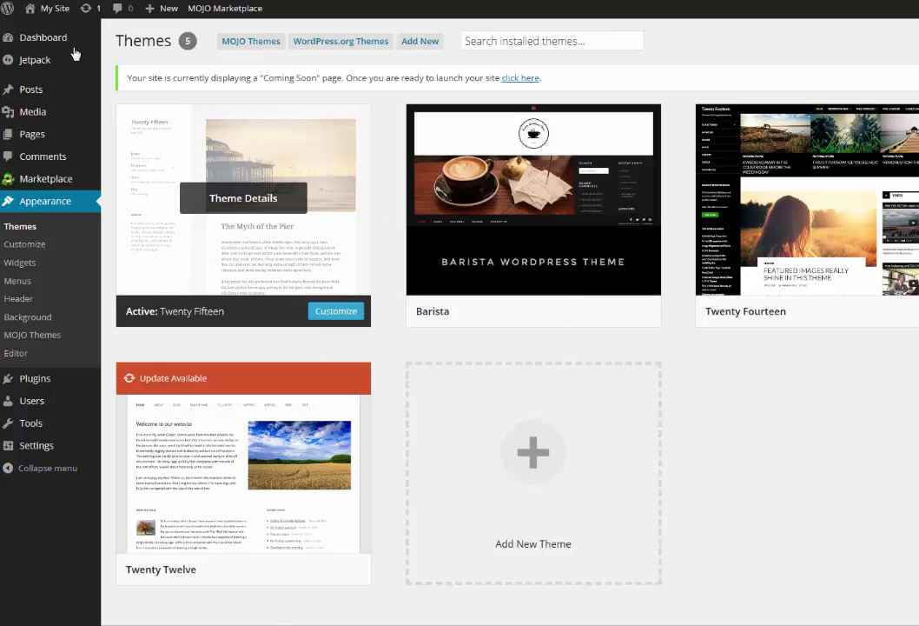
{"action": "mouse_move", "coordinate": [53, 9]}
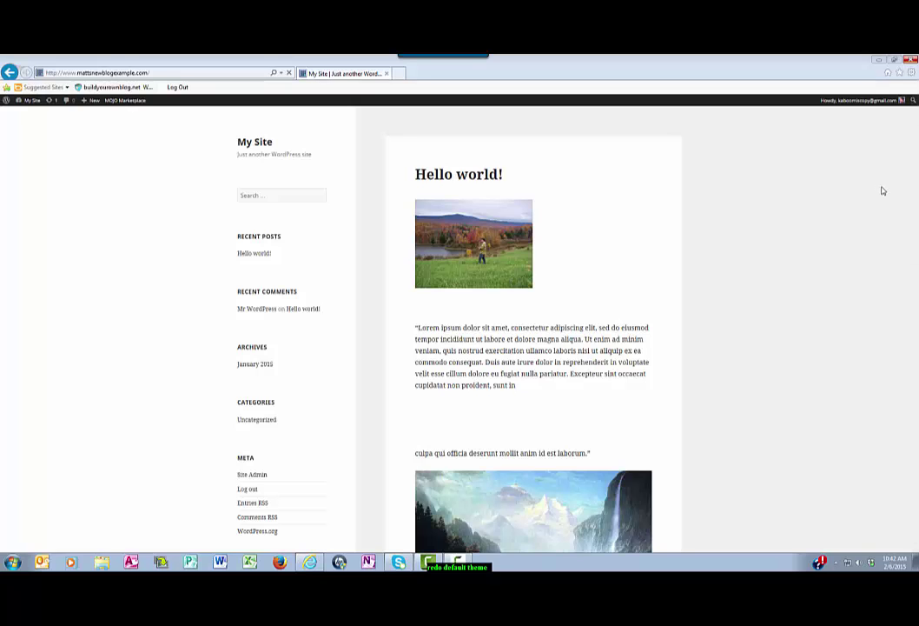
{"action": "left_click_drag", "start_coordinate": [914, 154], "coordinate": [907, 129]}
{"action": "mouse_move", "coordinate": [31, 100]}
{"action": "left_click", "coordinate": [28, 116]}
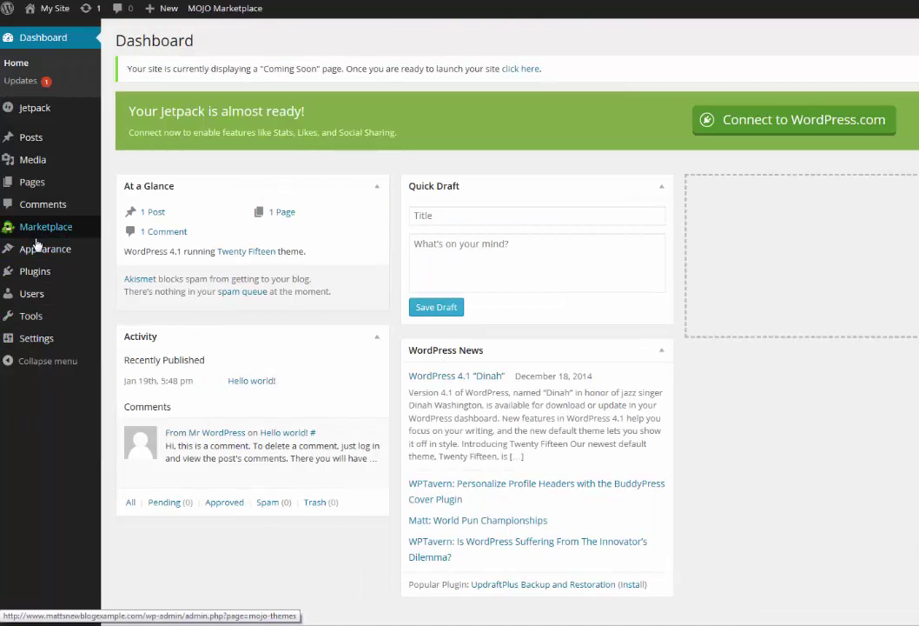
- Try to upload and install startrek-retina-responsive-wordpress-blog-theme.zip from the Desktop as a new WordPress theme
{"action": "mouse_move", "coordinate": [47, 249]}
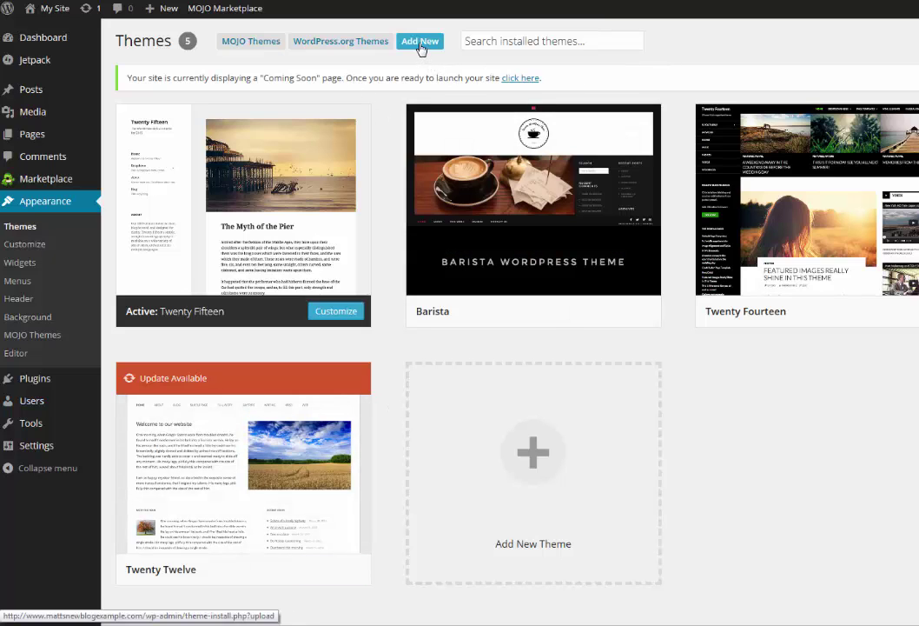
{"action": "left_click", "coordinate": [420, 42]}
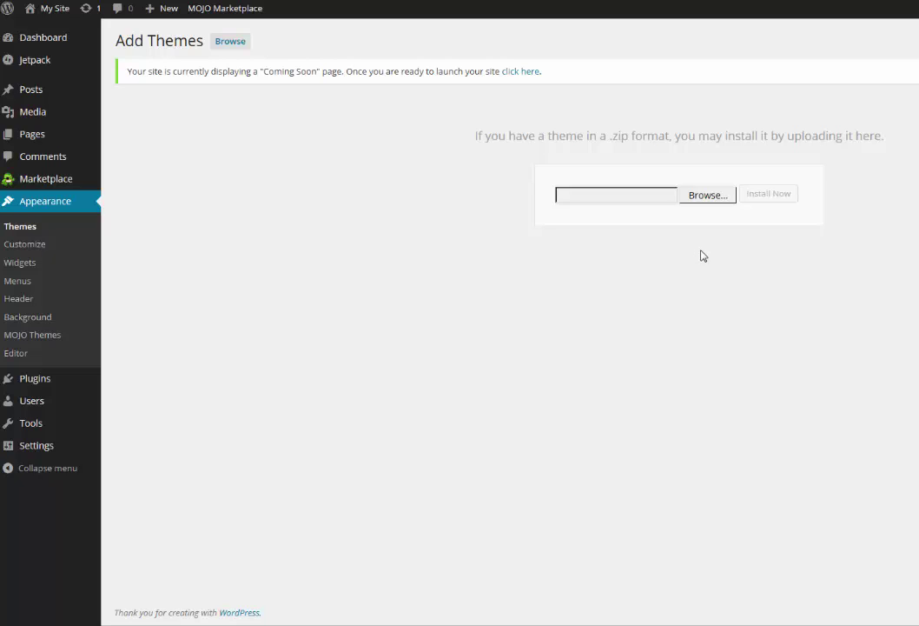
{"action": "left_click", "coordinate": [702, 196]}
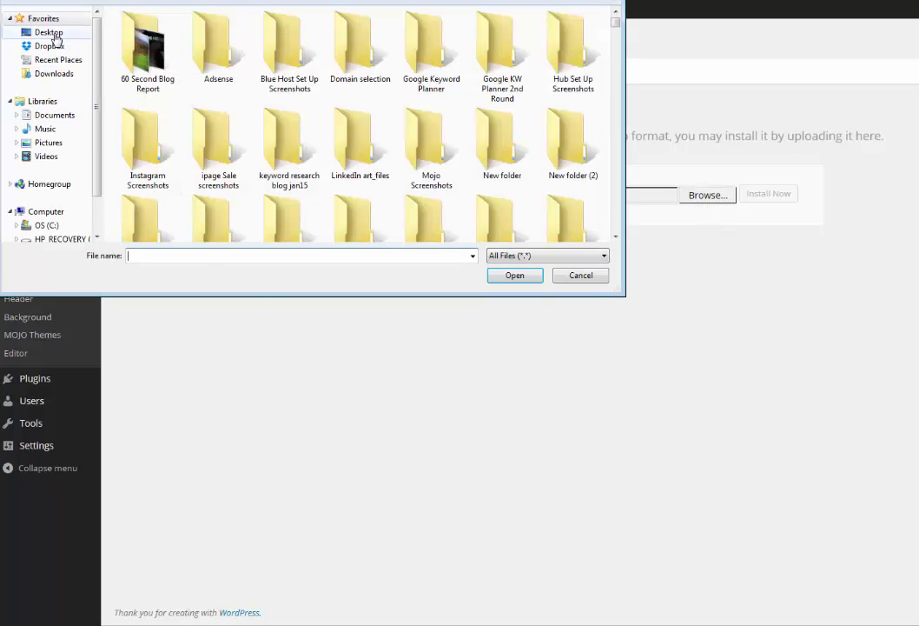
{"action": "left_click", "coordinate": [50, 32]}
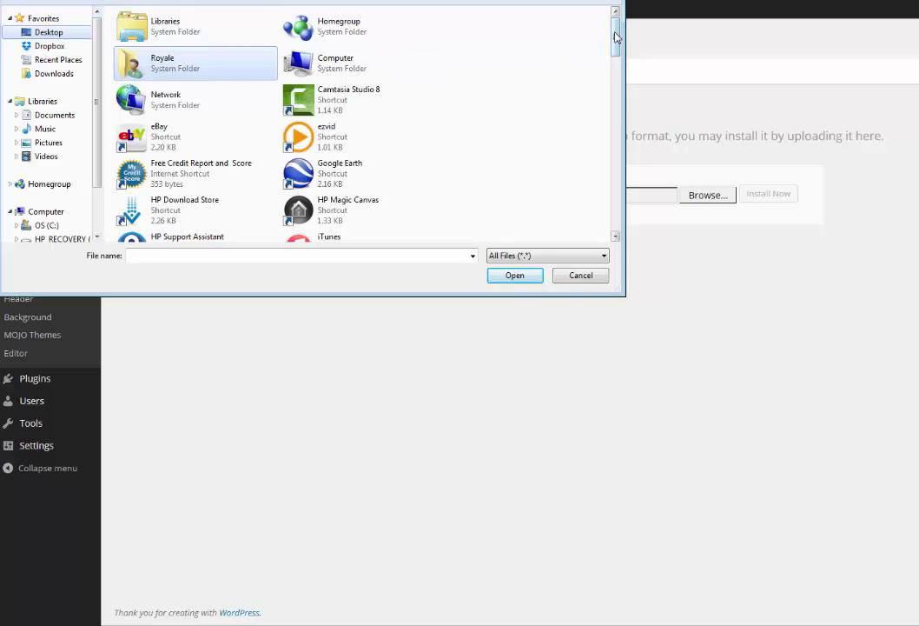
{"action": "left_click_drag", "start_coordinate": [615, 36], "coordinate": [580, 219]}
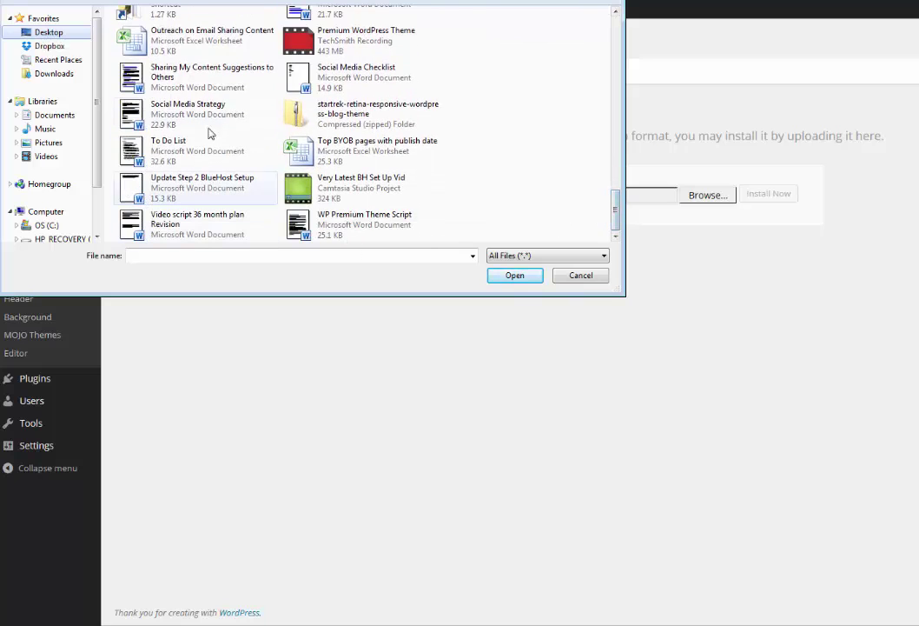
{"action": "left_click", "coordinate": [351, 118]}
{"action": "double_click", "coordinate": [350, 117]}
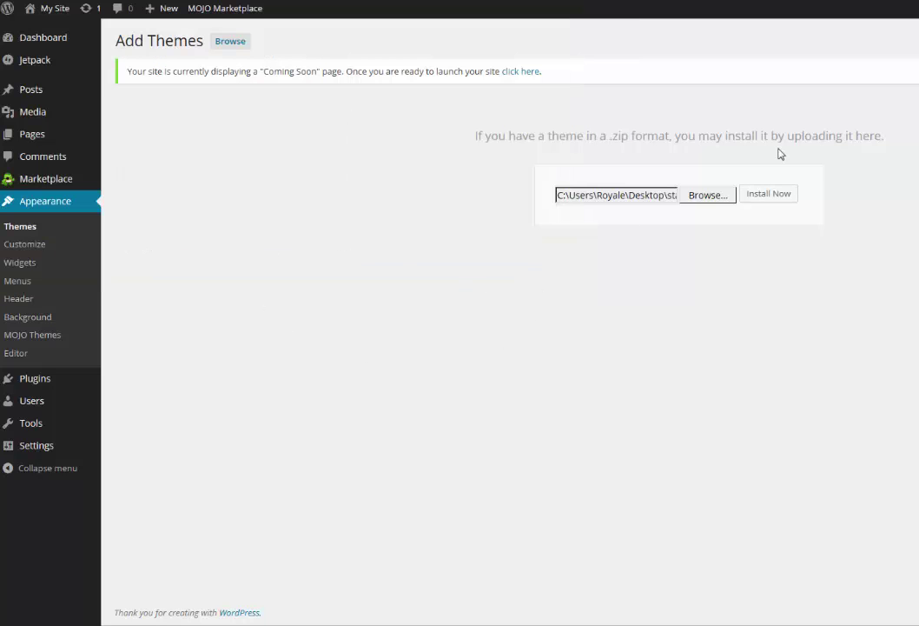
{"action": "left_click", "coordinate": [765, 200]}
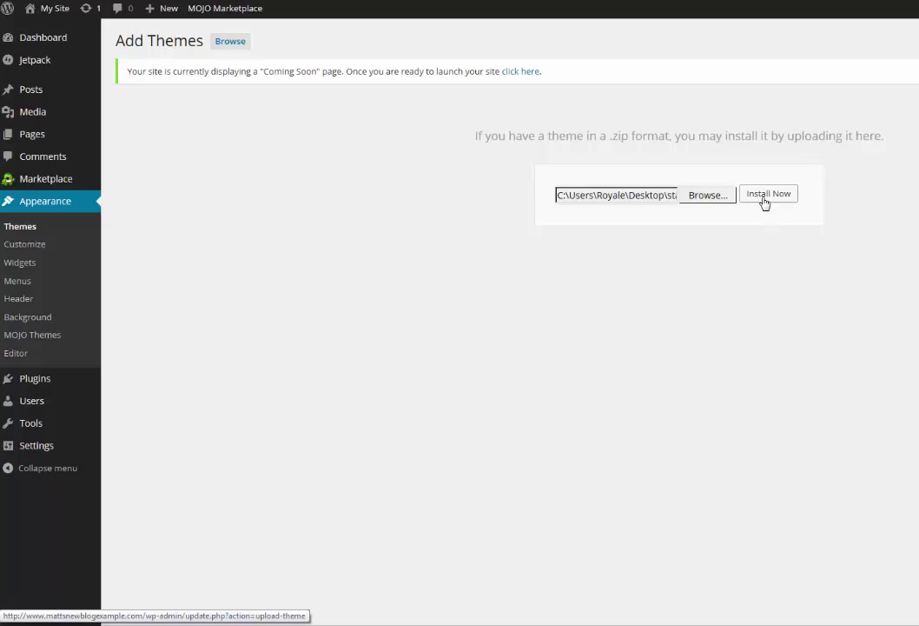
{"action": "left_click", "coordinate": [765, 194]}
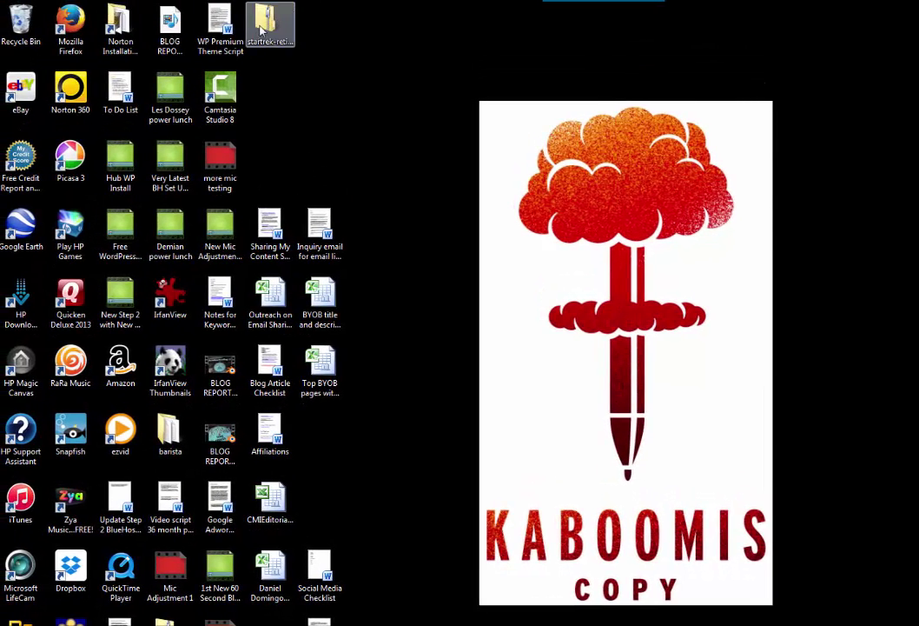
- Open the downloaded theme zip on the desktop and examine the files inside its startrek folder
{"action": "left_click_drag", "start_coordinate": [269, 32], "coordinate": [270, 87]}
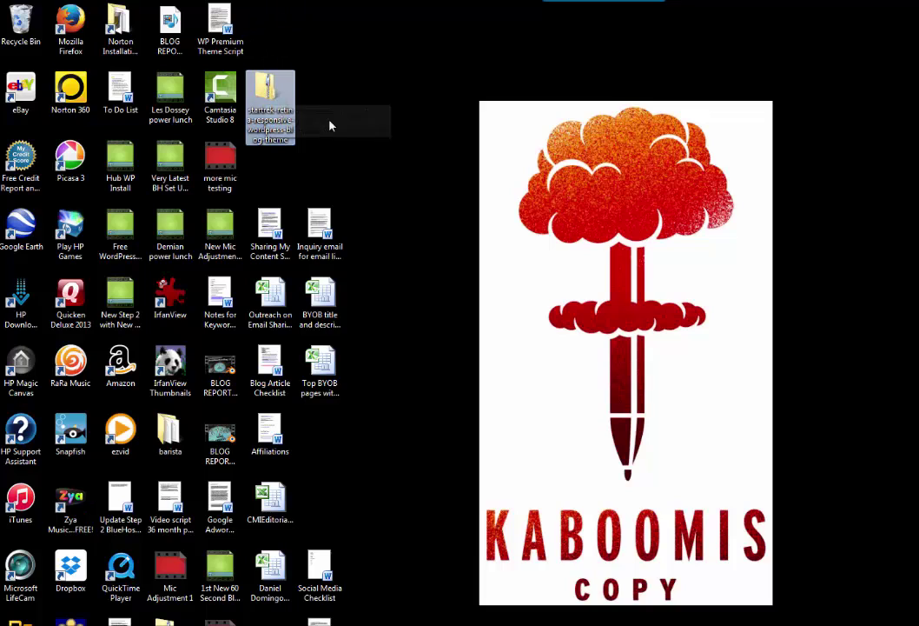
{"action": "double_click", "coordinate": [265, 91]}
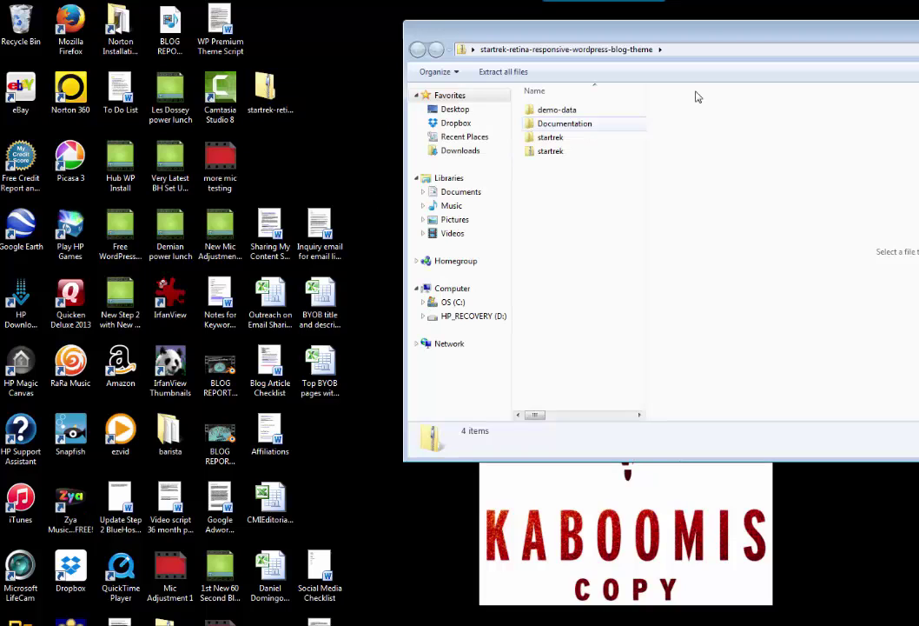
{"action": "left_click_drag", "start_coordinate": [709, 43], "coordinate": [439, 39]}
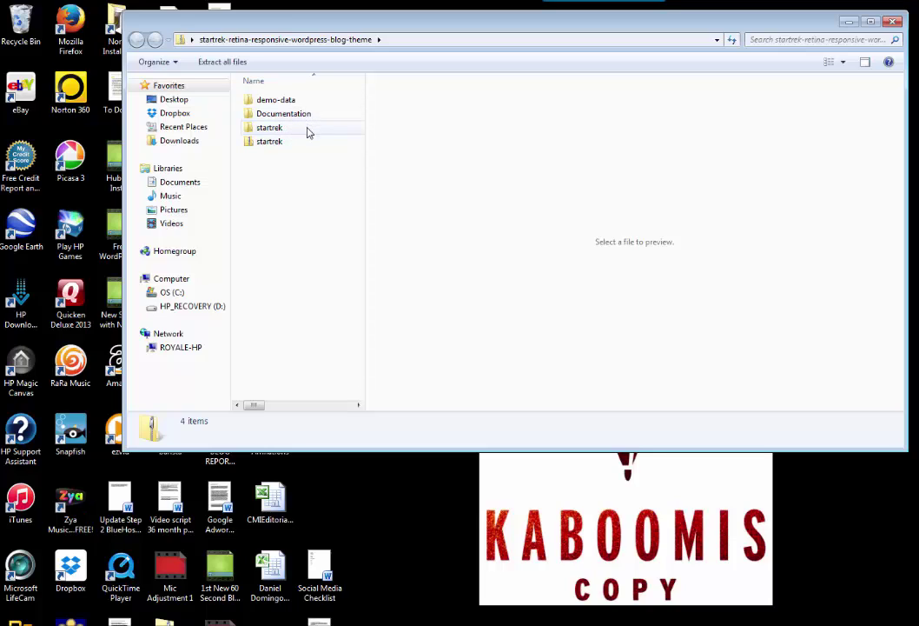
{"action": "left_click", "coordinate": [309, 132]}
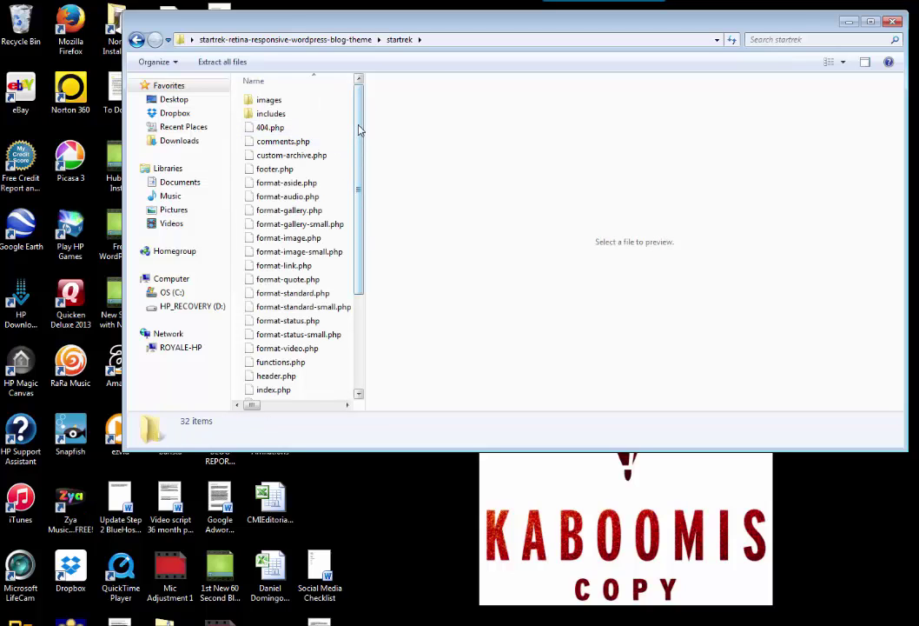
{"action": "left_click_drag", "start_coordinate": [361, 128], "coordinate": [356, 200]}
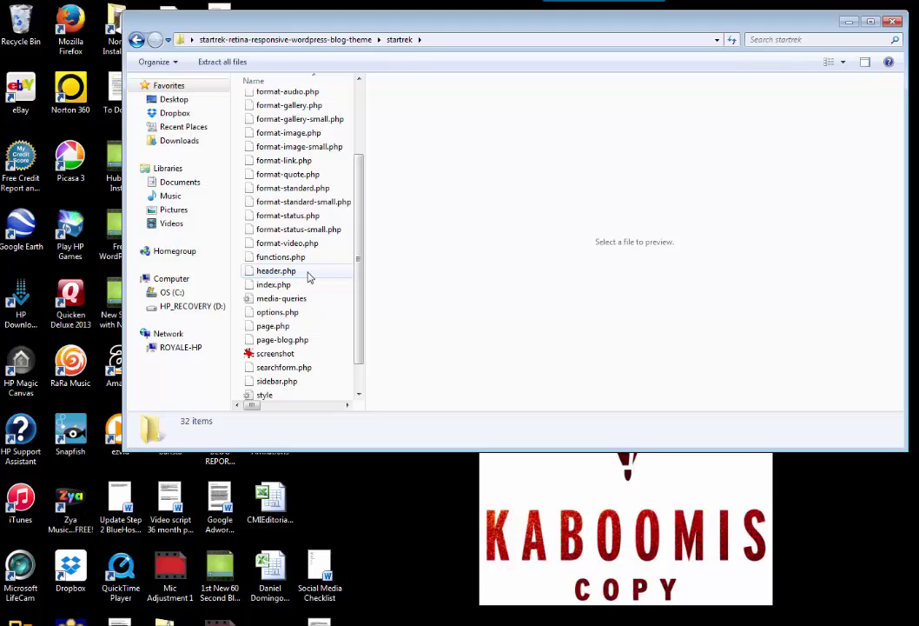
{"action": "left_click_drag", "start_coordinate": [360, 273], "coordinate": [366, 178]}
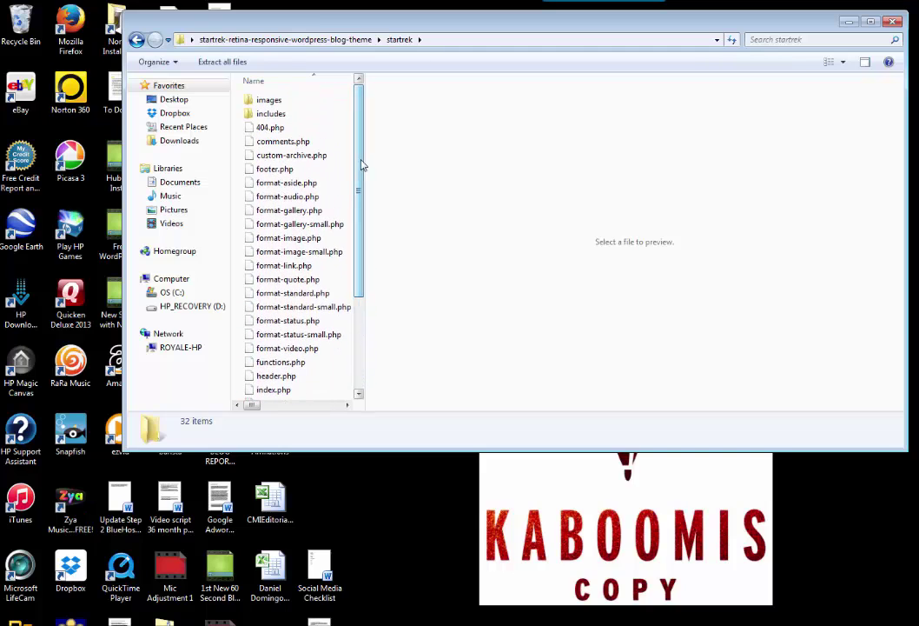
{"action": "left_click", "coordinate": [135, 41]}
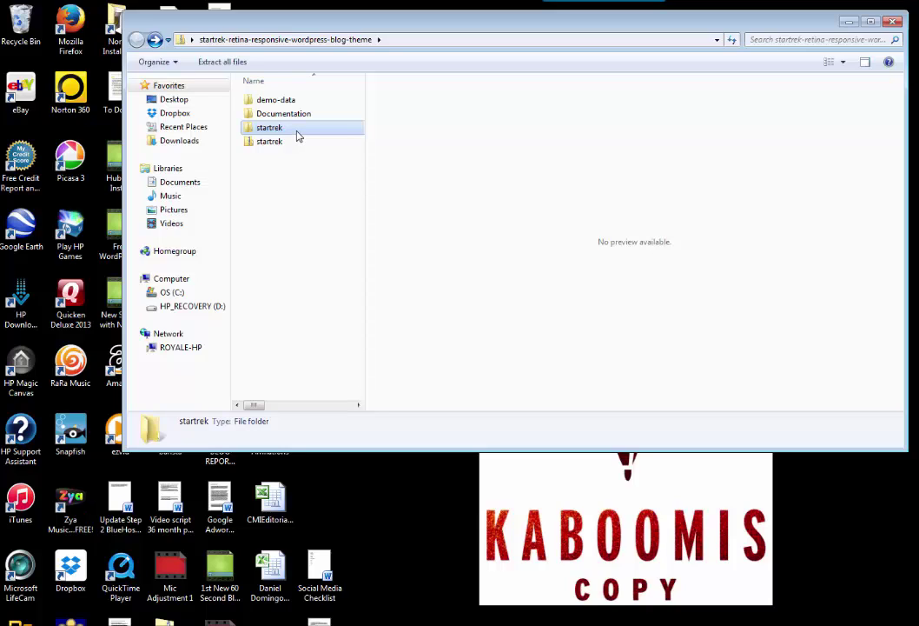
- Copy the unzipped startrek folder out of the archive to the desktop and place it in an empty area
{"action": "left_click_drag", "start_coordinate": [296, 136], "coordinate": [207, 103]}
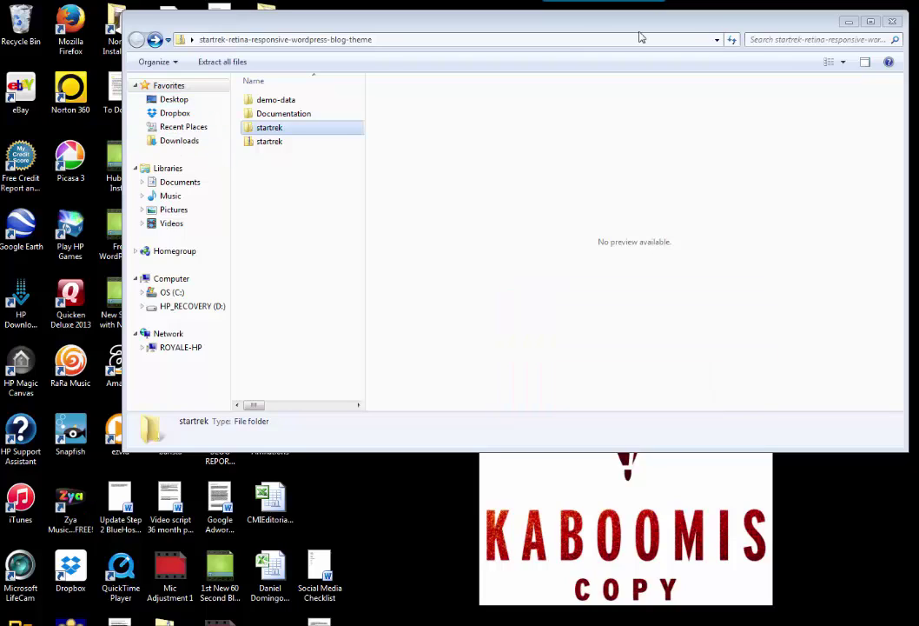
{"action": "left_click", "coordinate": [846, 26]}
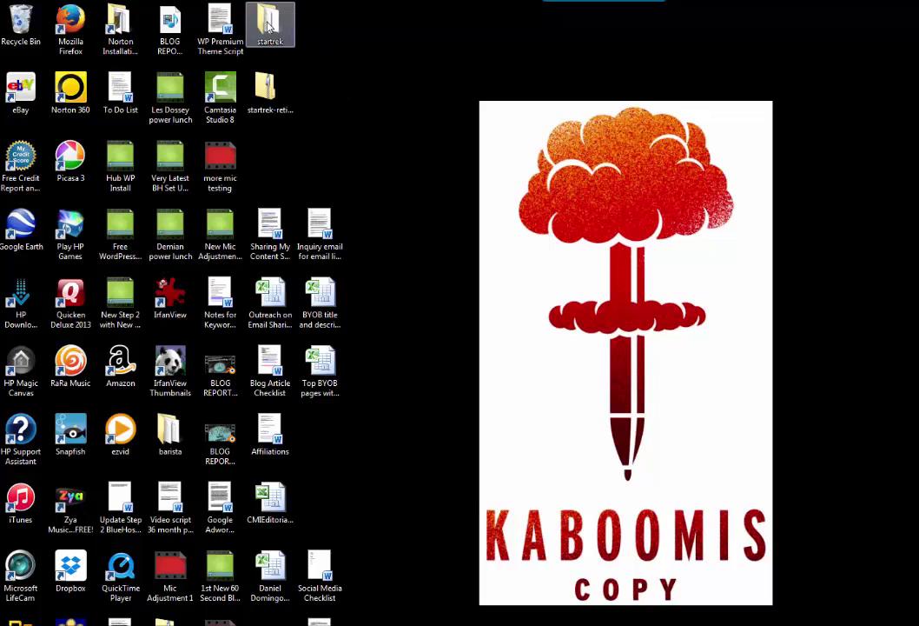
{"action": "left_click_drag", "start_coordinate": [269, 26], "coordinate": [384, 137]}
{"action": "left_click", "coordinate": [331, 142]}
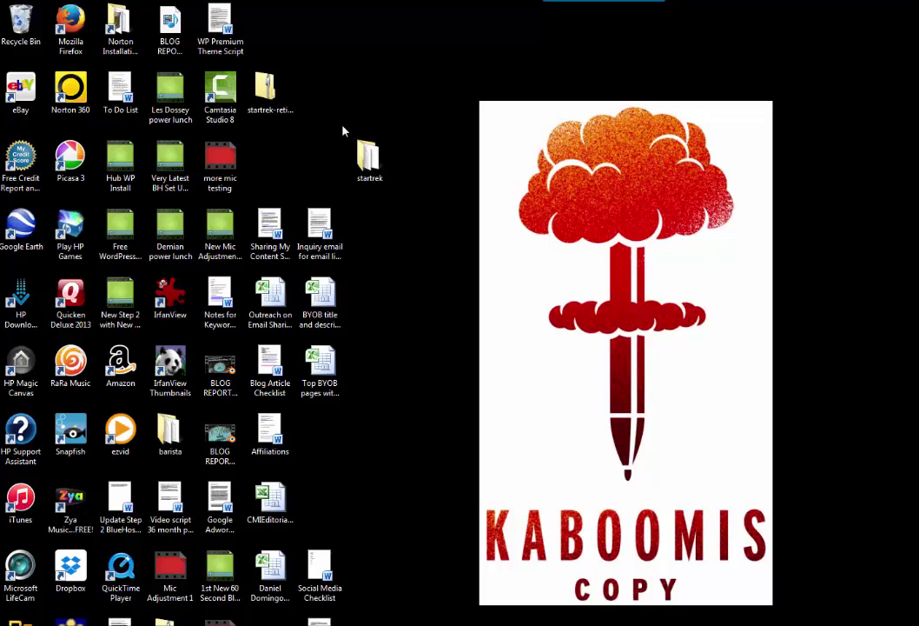
{"action": "left_click_drag", "start_coordinate": [343, 130], "coordinate": [404, 196]}
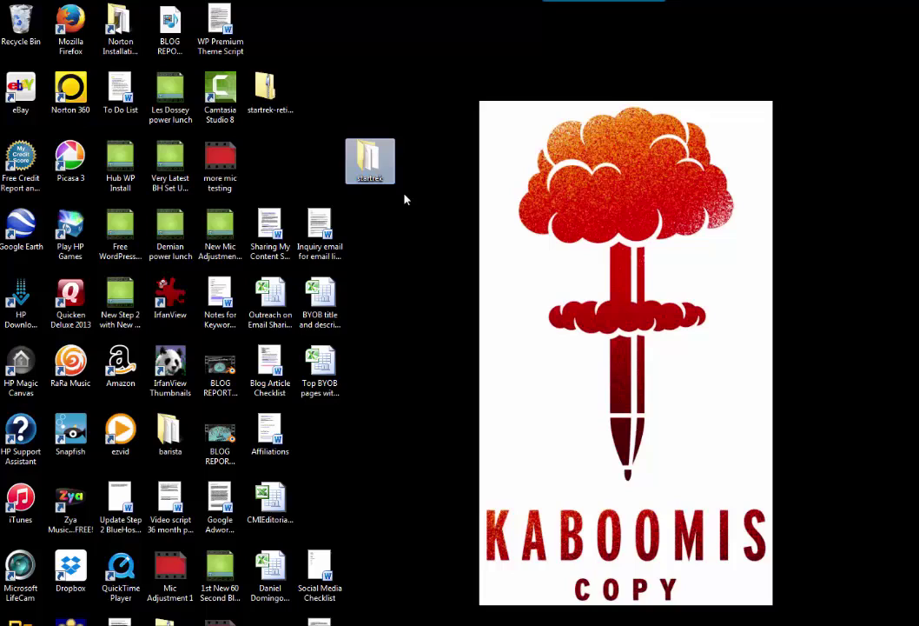
- Compress the extracted startrek folder into a zipped folder named startrek on the desktop
{"action": "right_click", "coordinate": [367, 165]}
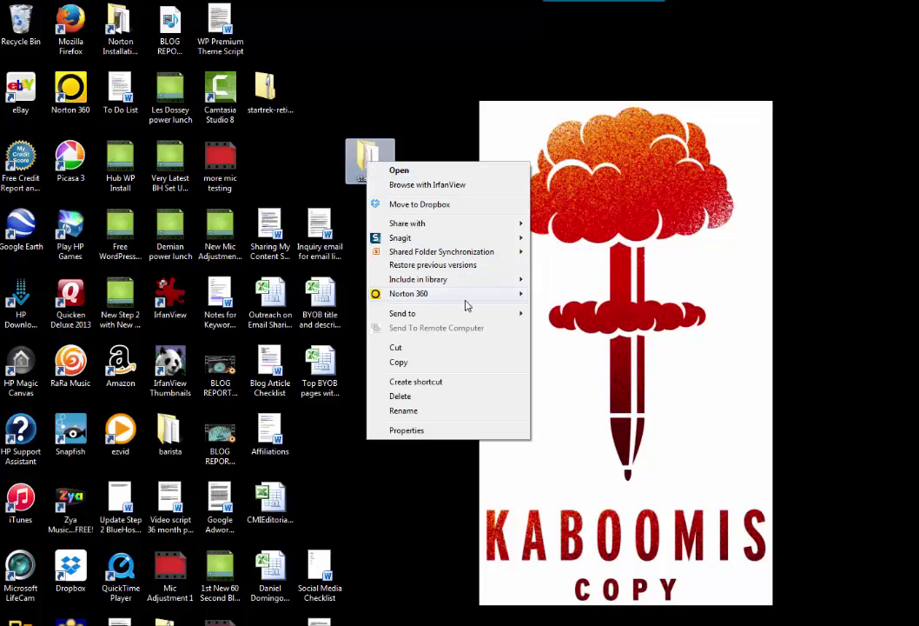
{"action": "mouse_move", "coordinate": [470, 321]}
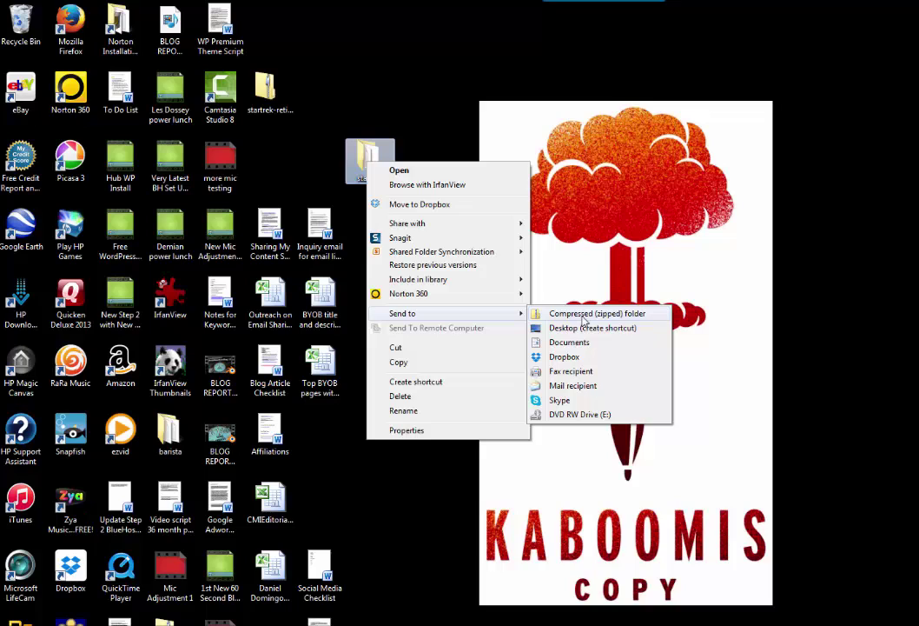
{"action": "left_click", "coordinate": [584, 321]}
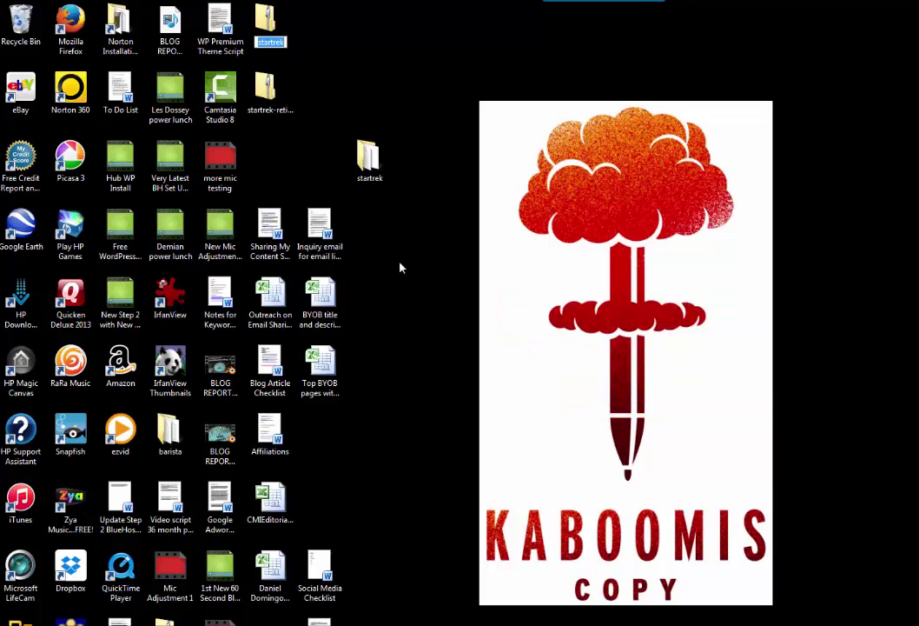
{"action": "key", "text": "Return"}
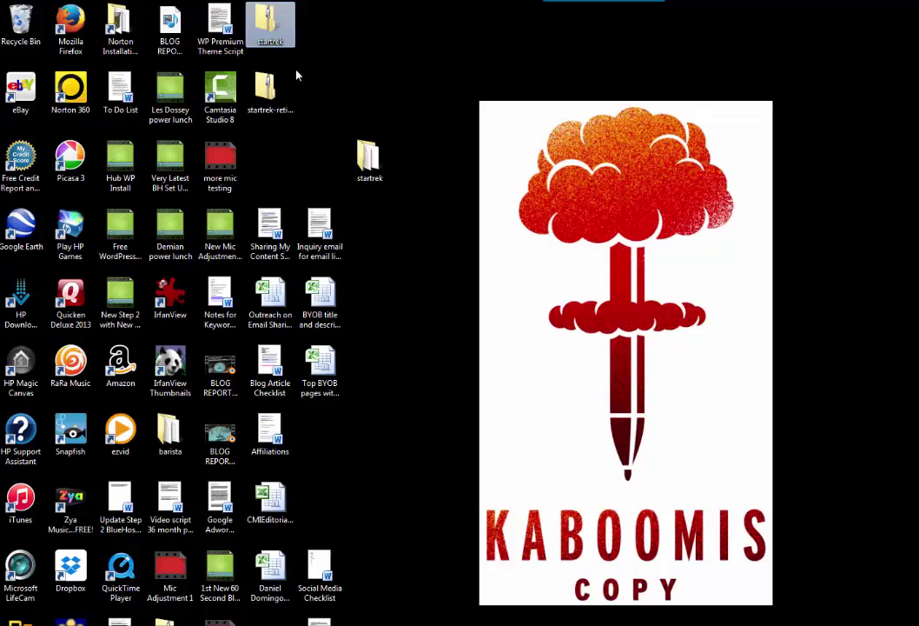
{"action": "left_click", "coordinate": [372, 199]}
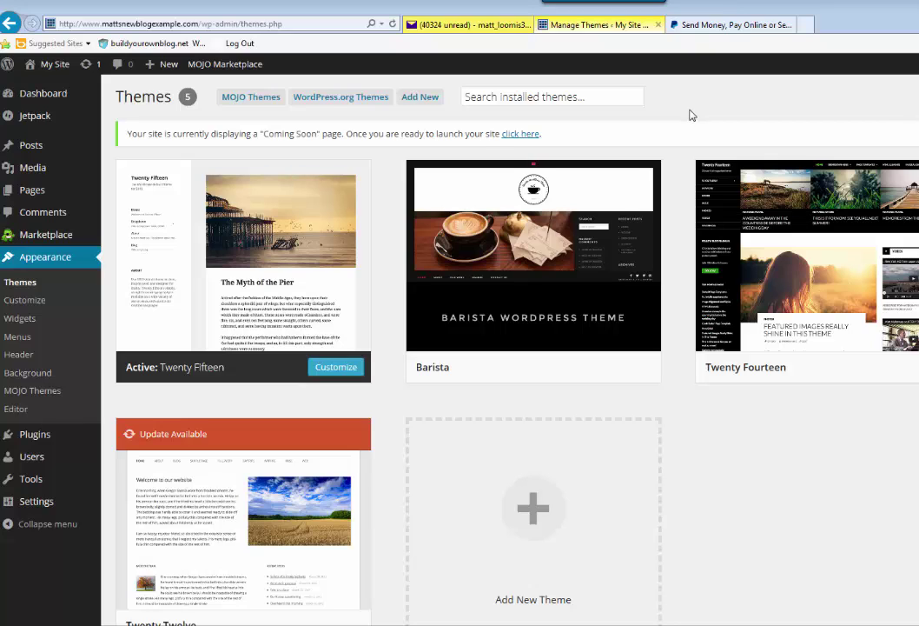
- Upload the startrek zip from the Desktop as a new theme, install it and activate it
{"action": "left_click", "coordinate": [414, 103]}
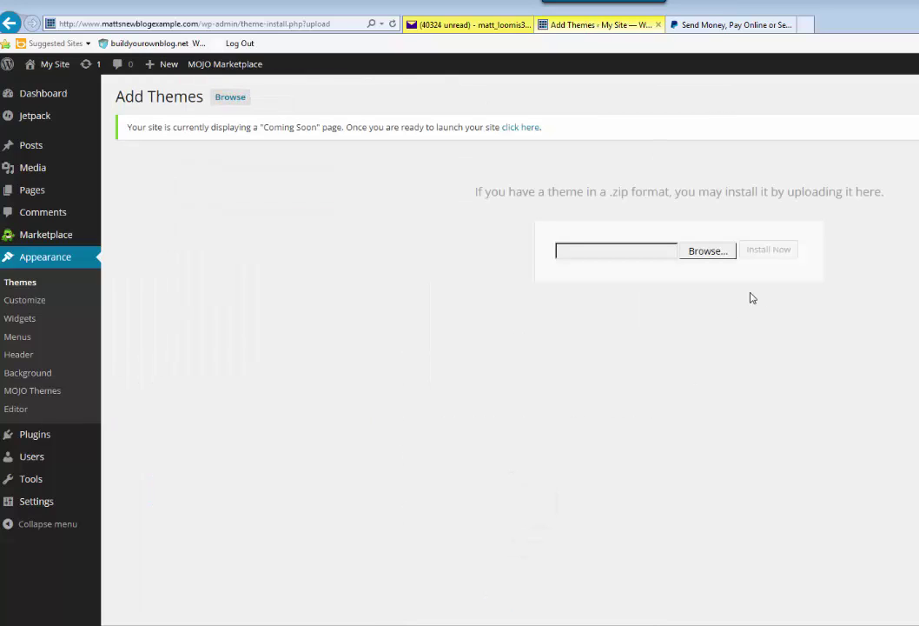
{"action": "left_click", "coordinate": [706, 251]}
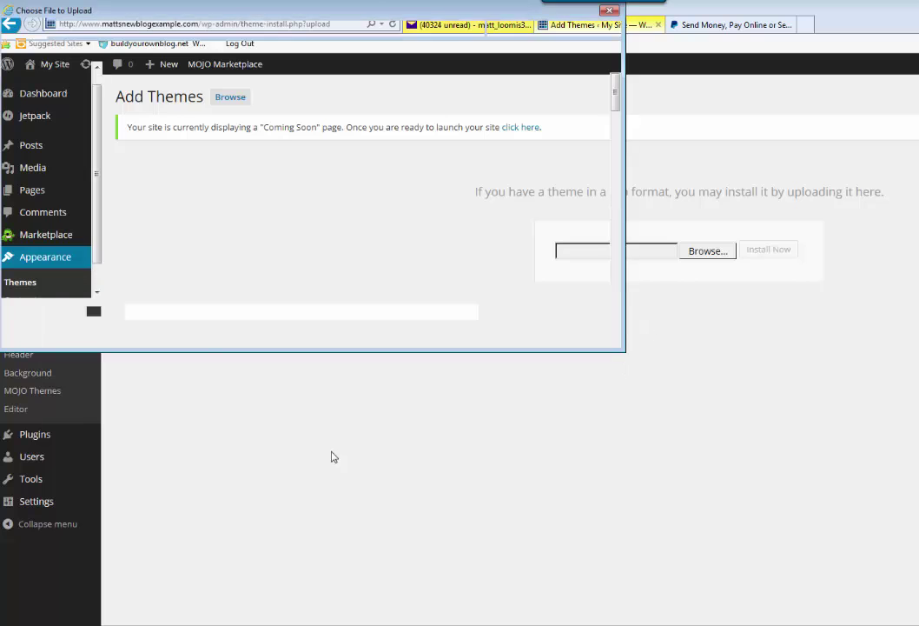
{"action": "scroll", "coordinate": [365, 174], "scroll_direction": "down", "scroll_amount": 10}
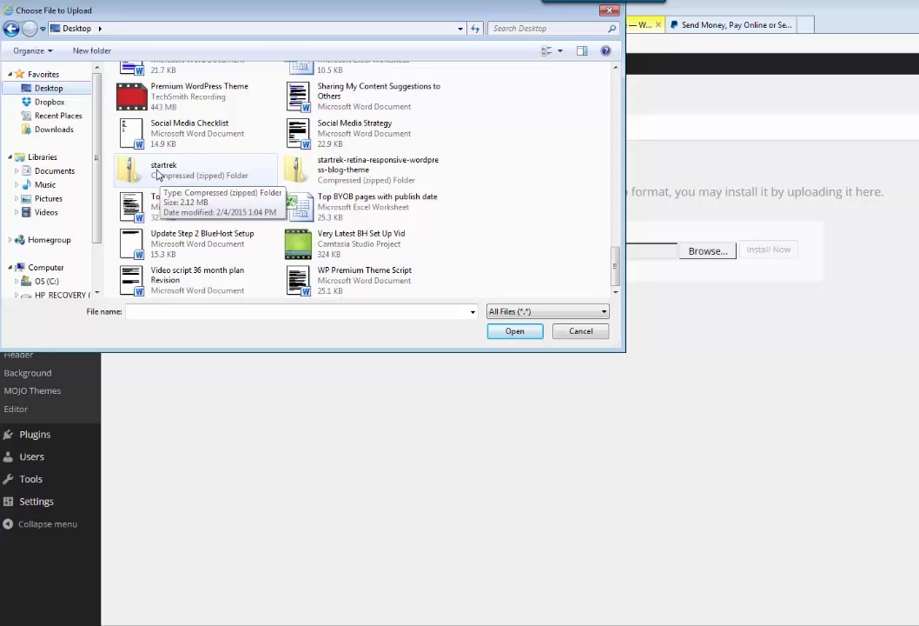
{"action": "double_click", "coordinate": [158, 173]}
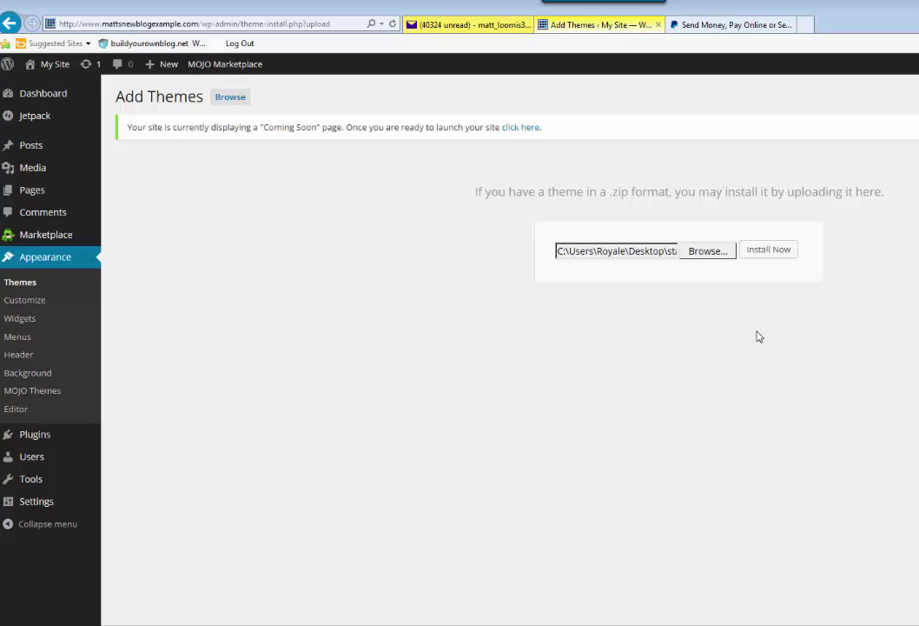
{"action": "left_click", "coordinate": [765, 251]}
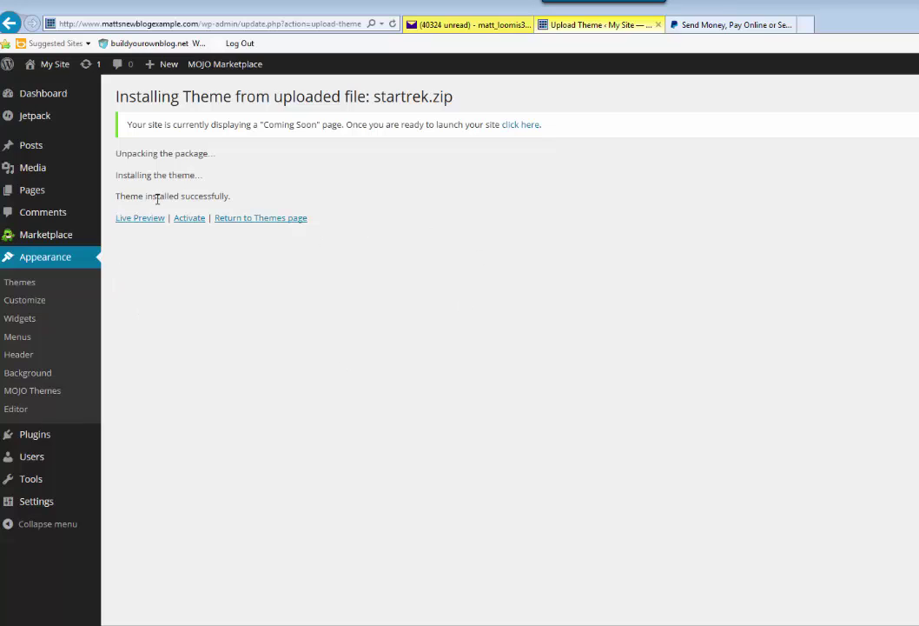
{"action": "left_click", "coordinate": [189, 217]}
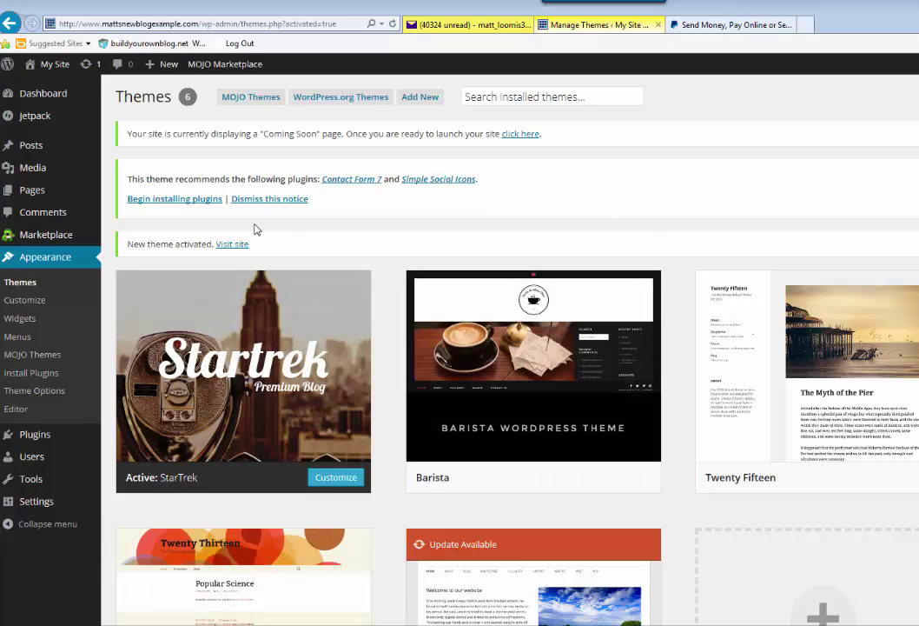
- Visit the live site and look through the whole homepage in the StarTrek theme
{"action": "mouse_move", "coordinate": [48, 65]}
{"action": "left_click", "coordinate": [42, 91]}
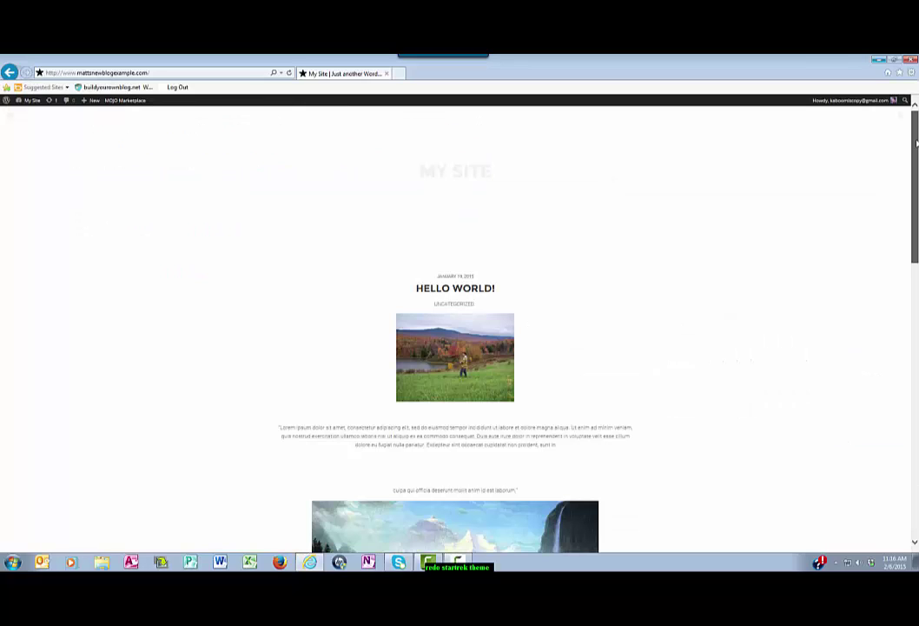
{"action": "scroll", "coordinate": [916, 143], "scroll_direction": "down", "scroll_amount": 3}
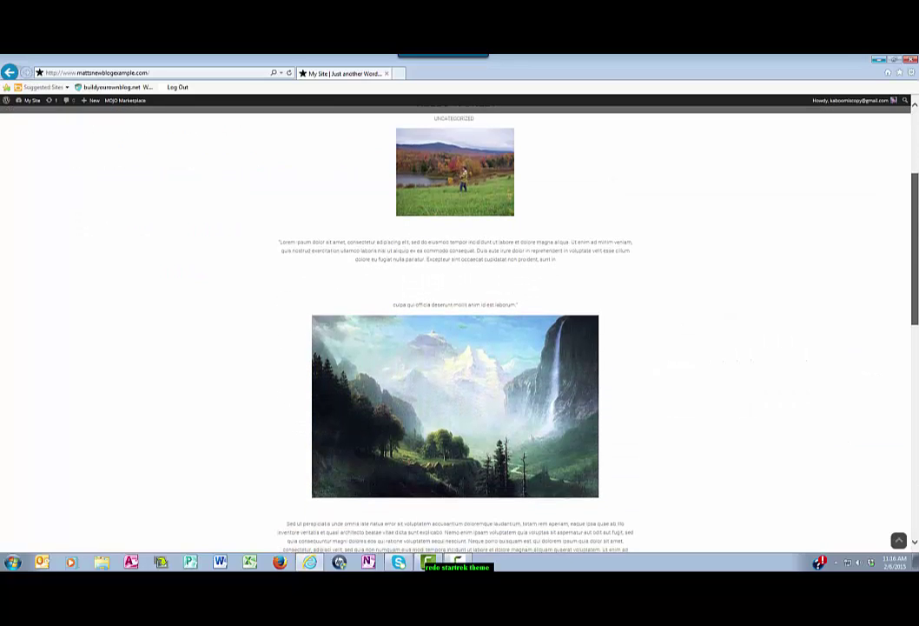
{"action": "scroll", "coordinate": [916, 417], "scroll_direction": "down", "scroll_amount": 10}
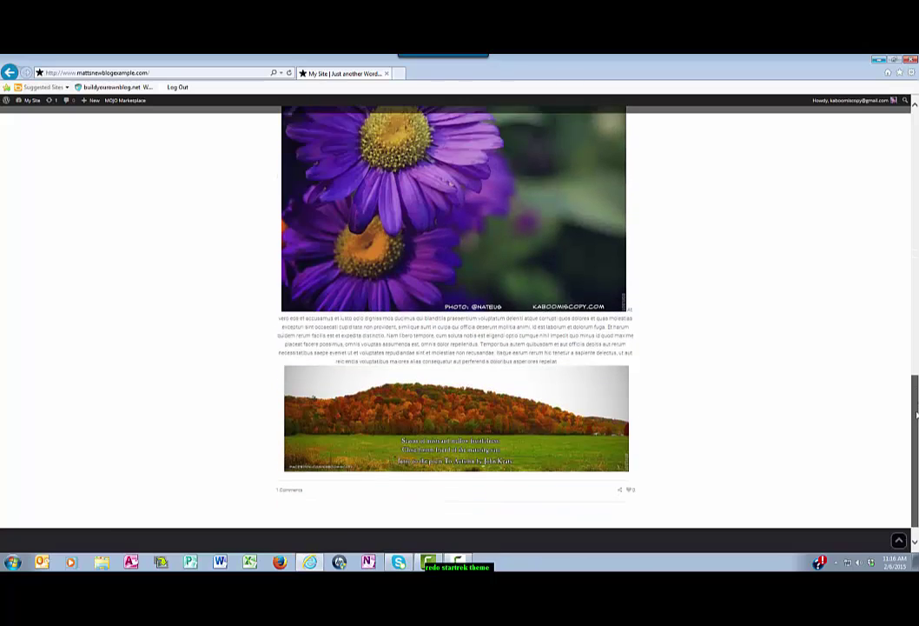
{"action": "left_click_drag", "start_coordinate": [916, 417], "coordinate": [914, 155]}
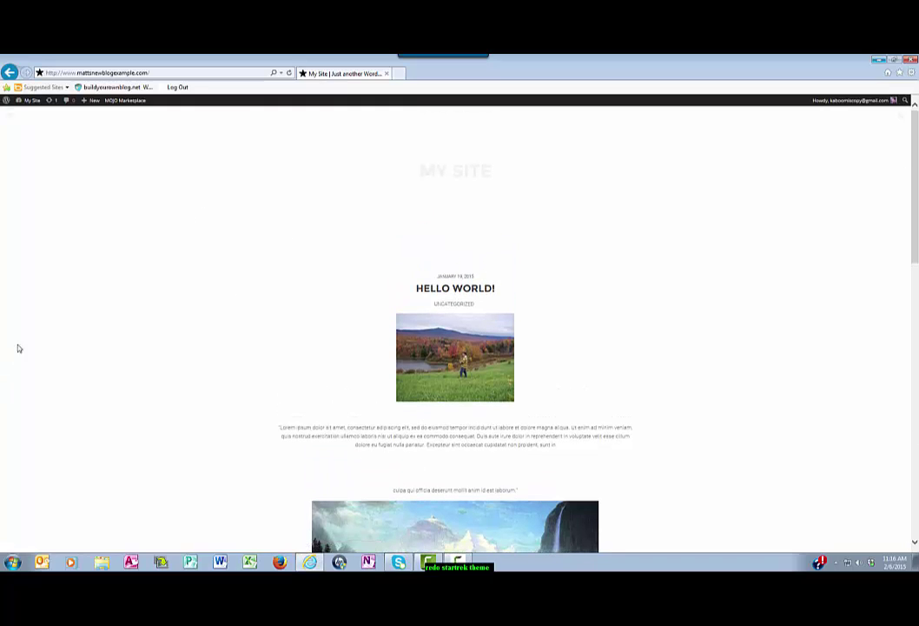
- Go back to the installed themes, and view the site's Hello World post in the Barista theme
{"action": "mouse_move", "coordinate": [27, 99]}
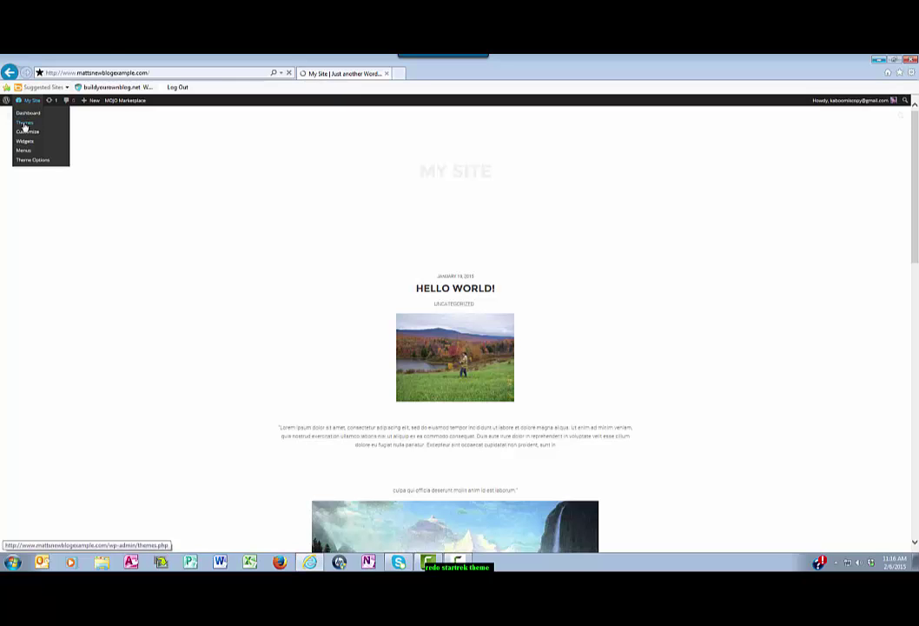
{"action": "left_click", "coordinate": [26, 125]}
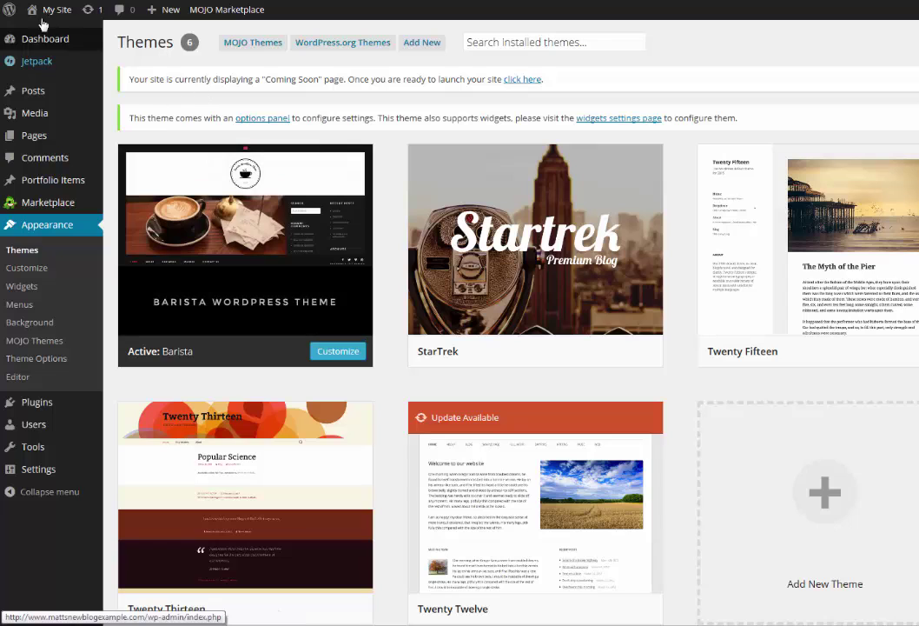
{"action": "mouse_move", "coordinate": [38, 14]}
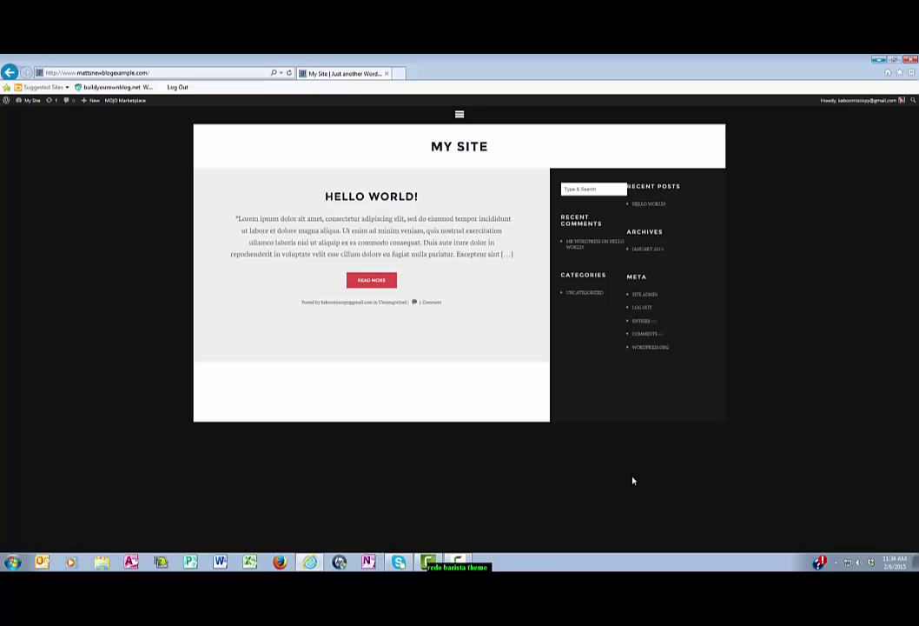
{"action": "left_click", "coordinate": [662, 206]}
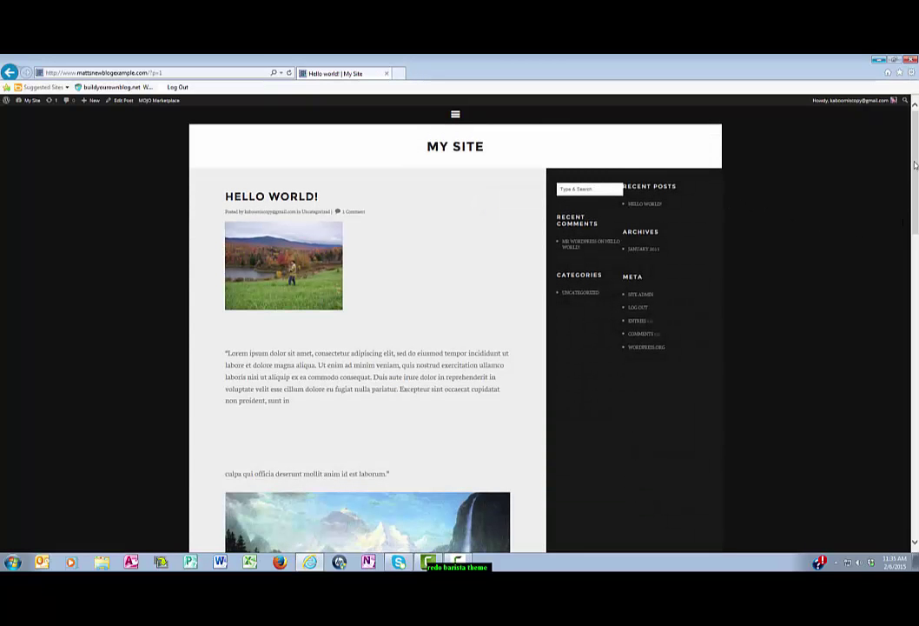
{"action": "mouse_move", "coordinate": [914, 150]}
{"action": "left_mouse_down"}
{"action": "mouse_move", "coordinate": [917, 469]}
{"action": "mouse_move", "coordinate": [915, 170]}
{"action": "left_mouse_up"}
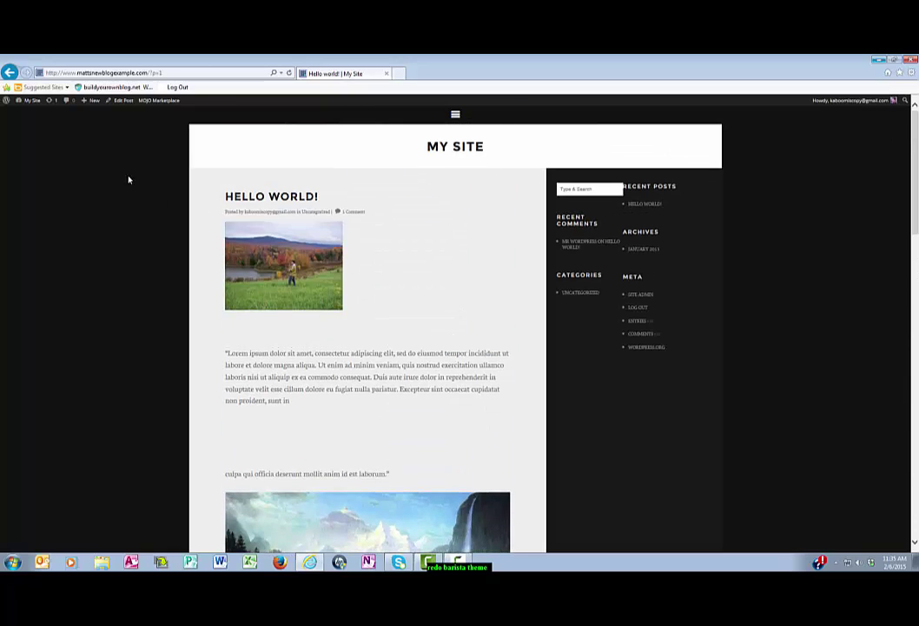
- Return to the installed themes, activate StarTrek in place of Barista, and visit the site
{"action": "mouse_move", "coordinate": [31, 100]}
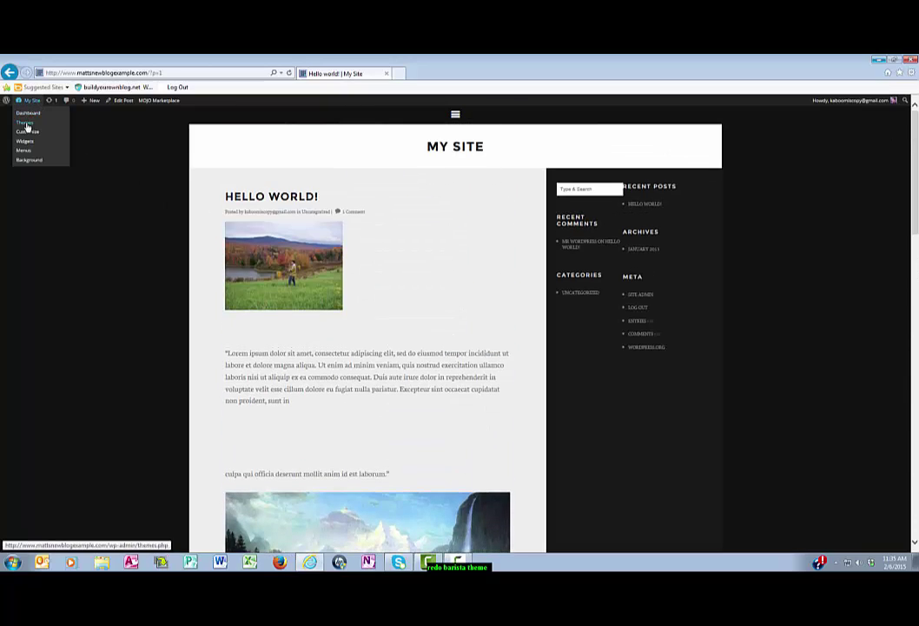
{"action": "left_click", "coordinate": [33, 129]}
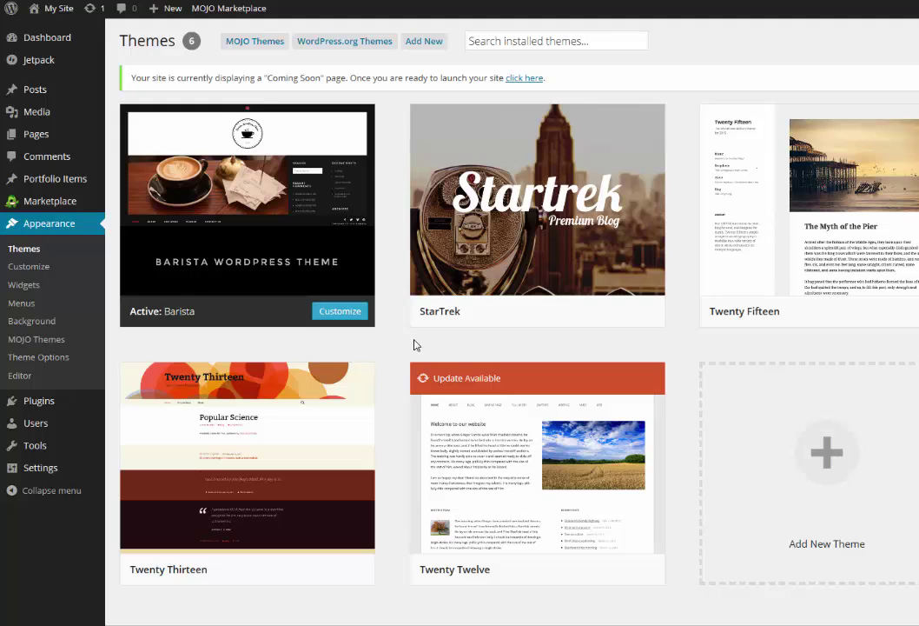
{"action": "mouse_move", "coordinate": [548, 324]}
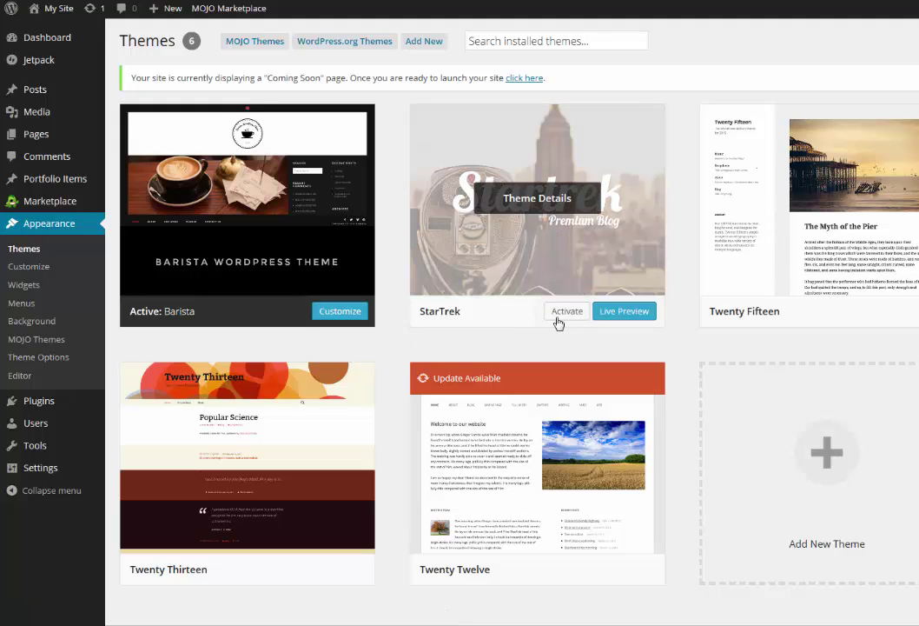
{"action": "left_click", "coordinate": [563, 319]}
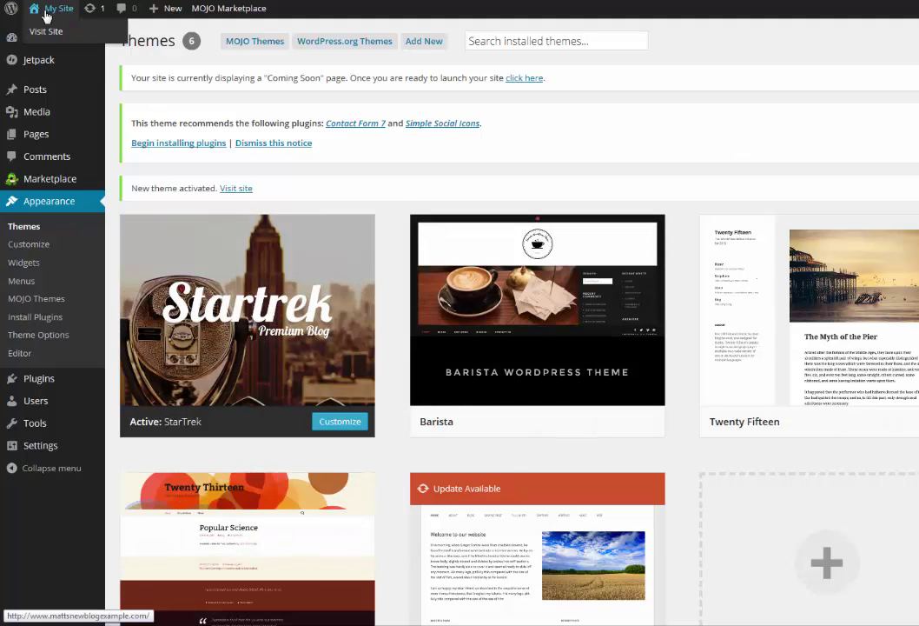
{"action": "left_click", "coordinate": [44, 32]}
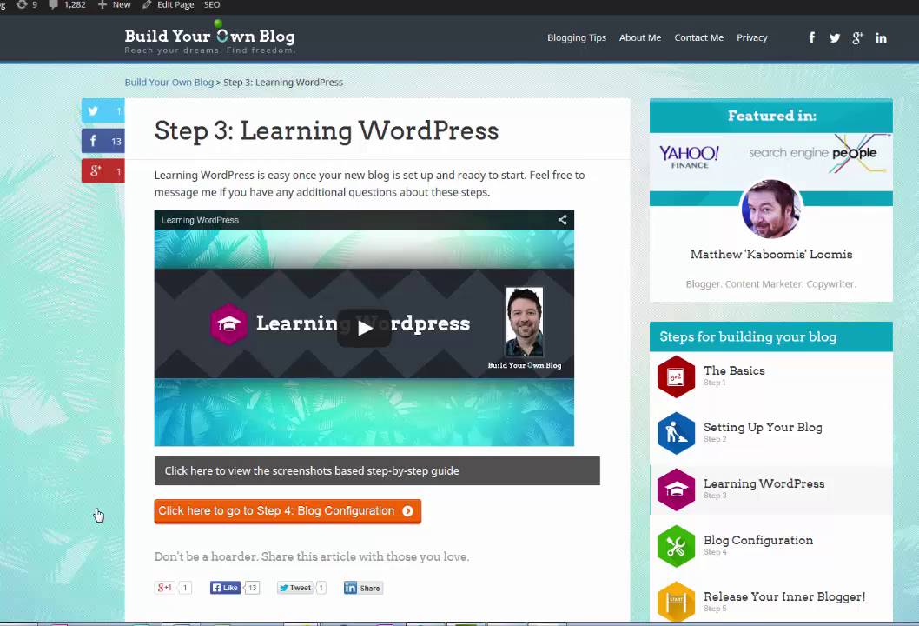
- Look through the Step 3: Learning WordPress page and the 2015 blog-writing guide on Build Your Own Blog
{"action": "scroll", "coordinate": [98, 515], "scroll_direction": "down", "scroll_amount": 3}
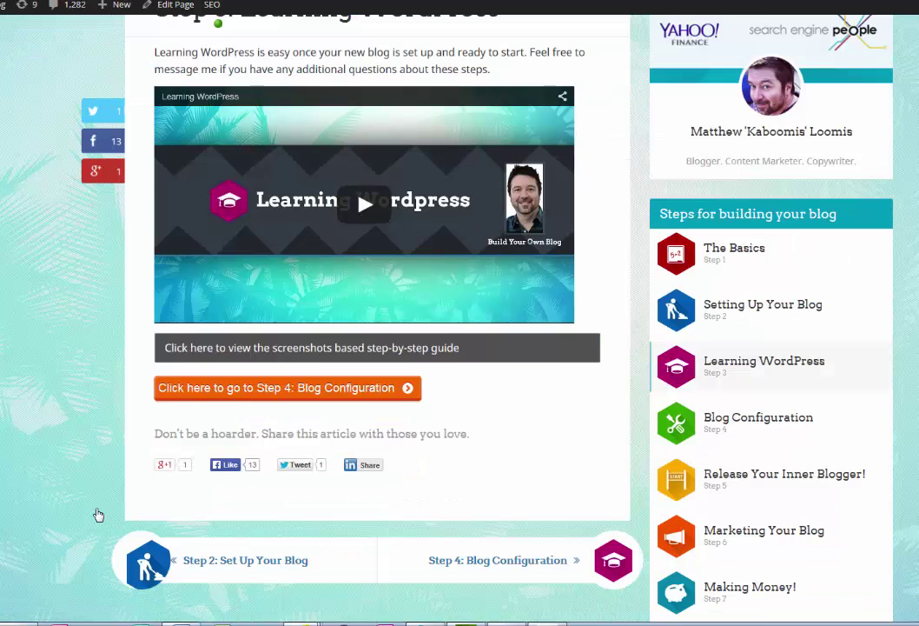
{"action": "left_click", "coordinate": [99, 515]}
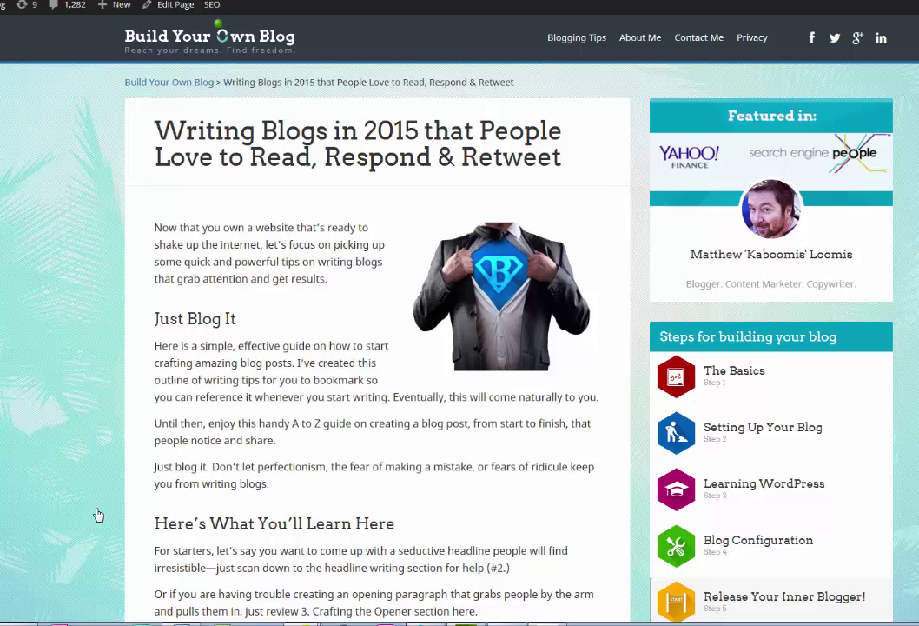
{"action": "scroll", "coordinate": [98, 515], "scroll_direction": "down", "scroll_amount": 1}
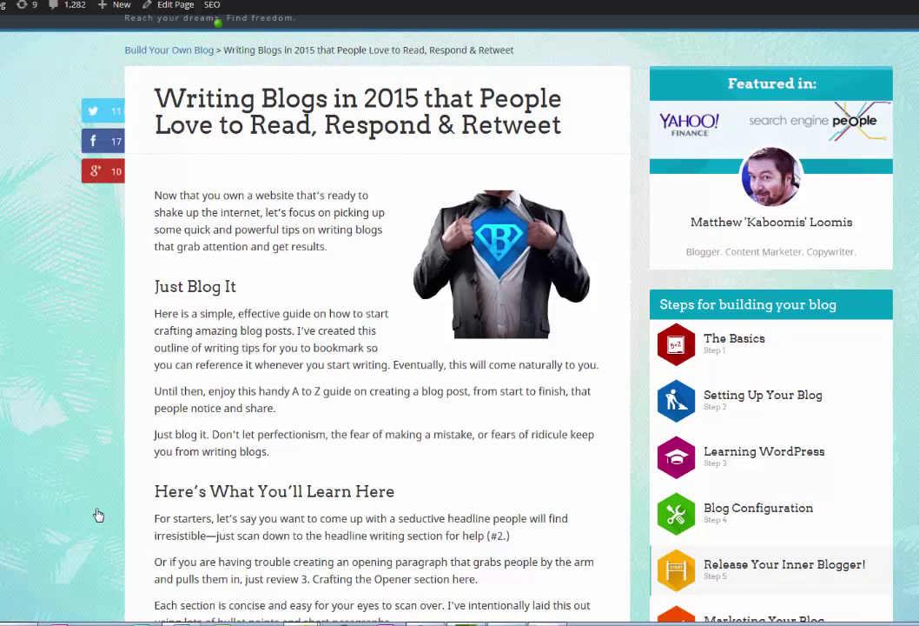